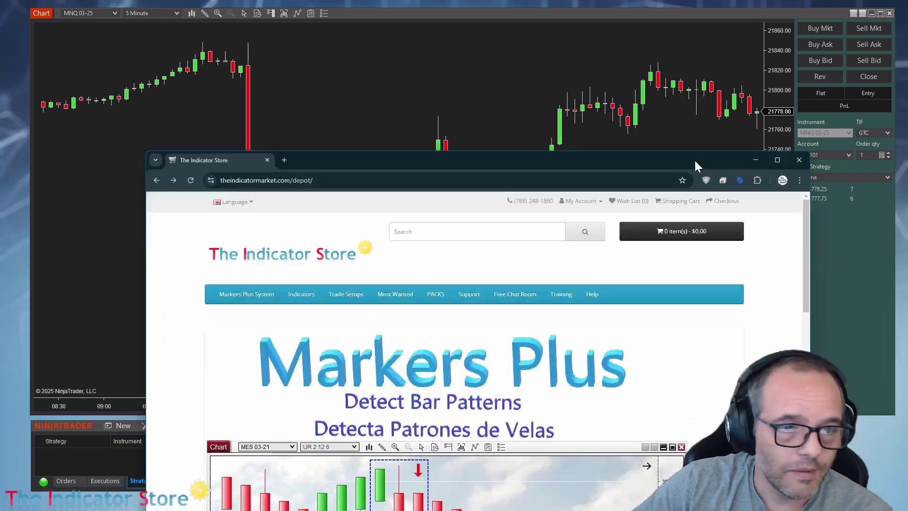
- Look over The Indicator Store home page and clear the browser window away from the chart
drag(694, 158, 654, 7)
scroll(601, 167, down, 9)
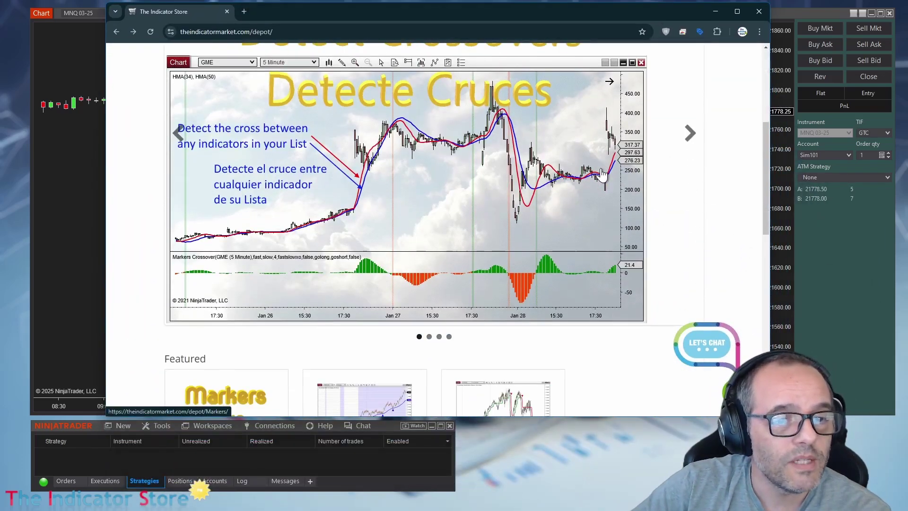
scroll(601, 174, up, 10)
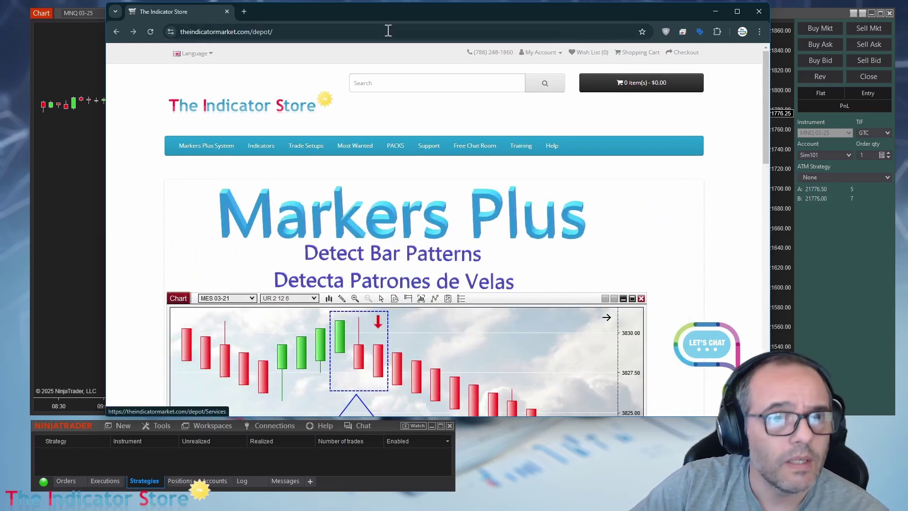
drag(381, 13, 907, 118)
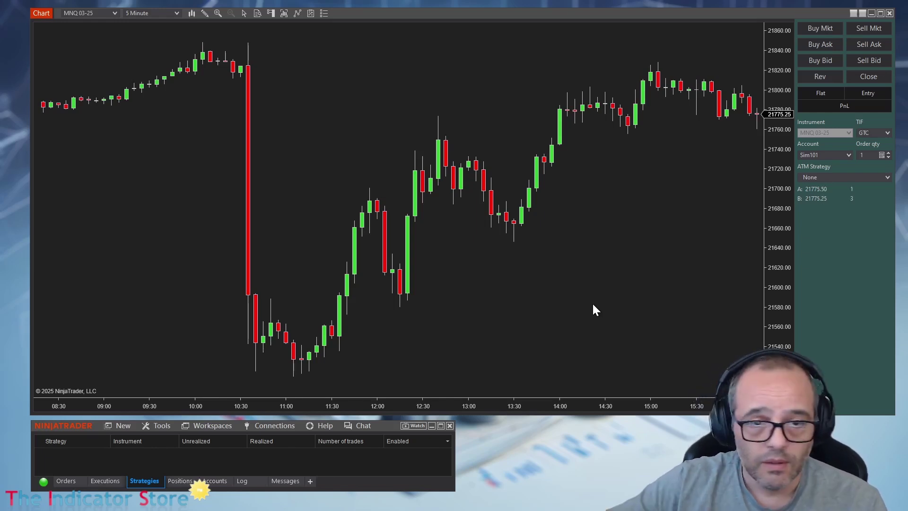
- Add the TIS_ATR_Trend indicator from the _The_Indicator_Store folder to the MNQ 03-25 5-minute chart with its default settings
right_click(369, 88)
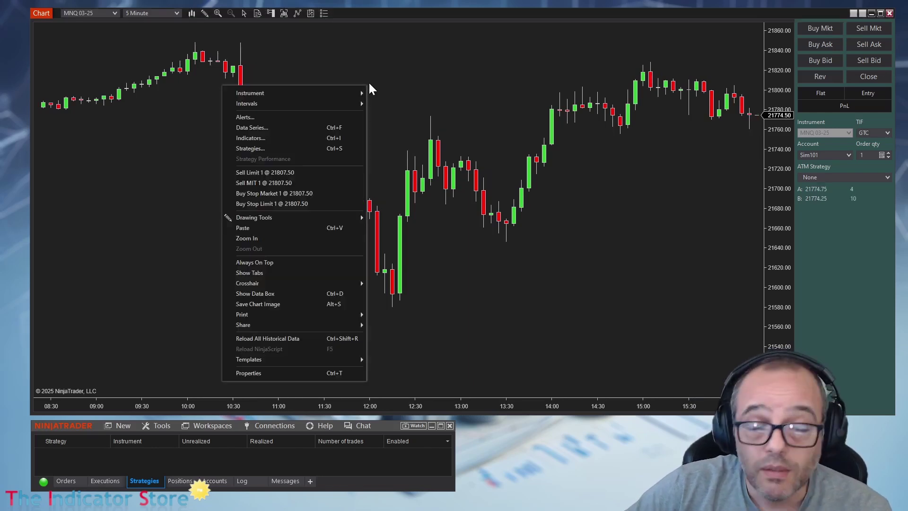
click(302, 135)
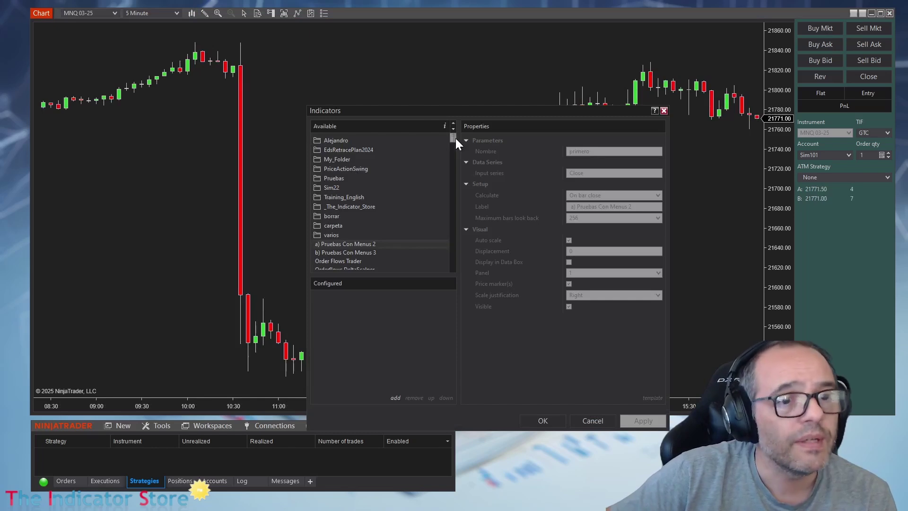
click(364, 209)
scroll(385, 246, down, 6)
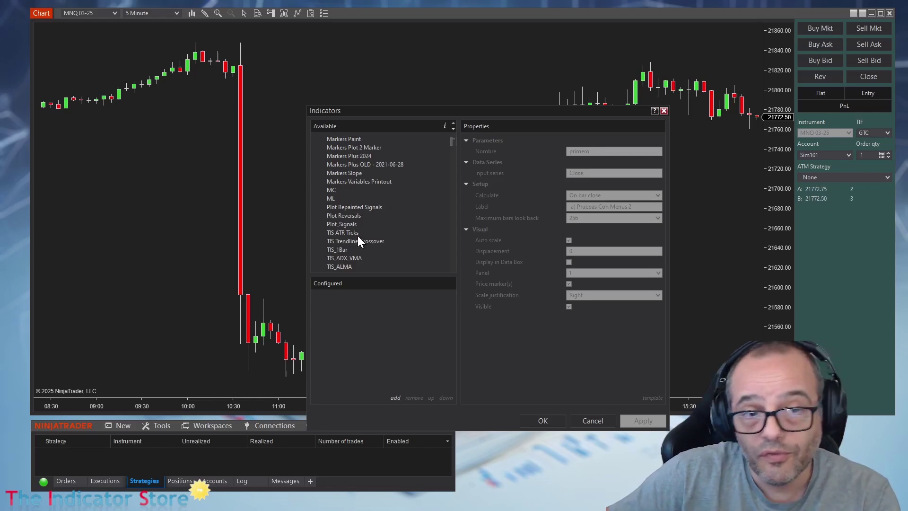
scroll(359, 246, down, 1)
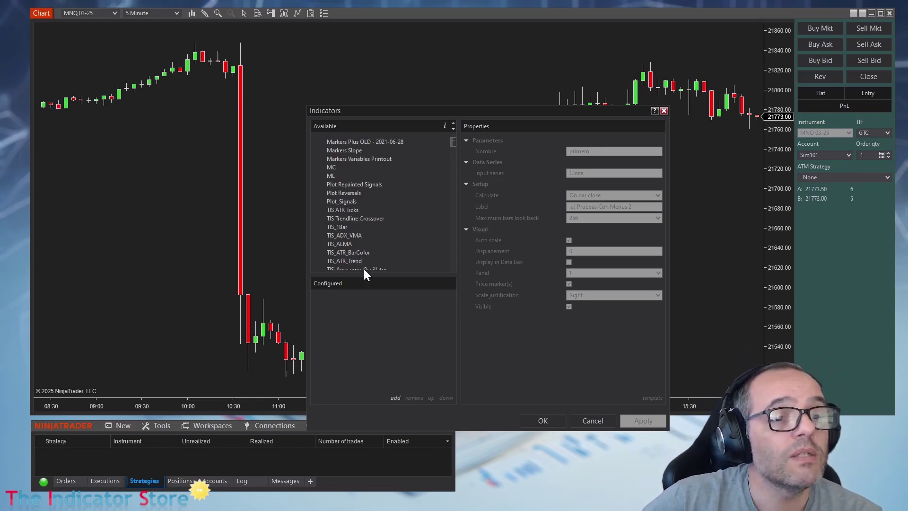
double_click(347, 260)
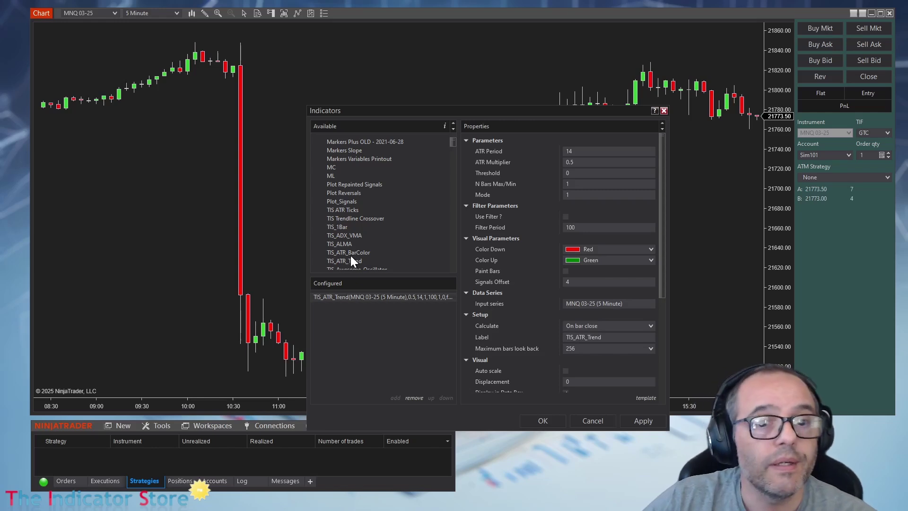
click(543, 420)
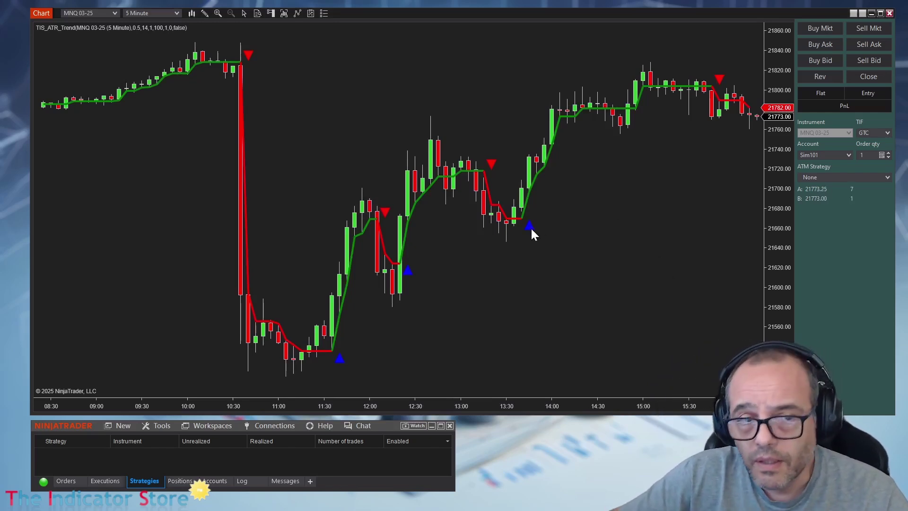
- Place a Triangle Down chart marker just beneath the blue up-triangle signal at 13:45
drag(523, 406, 463, 404)
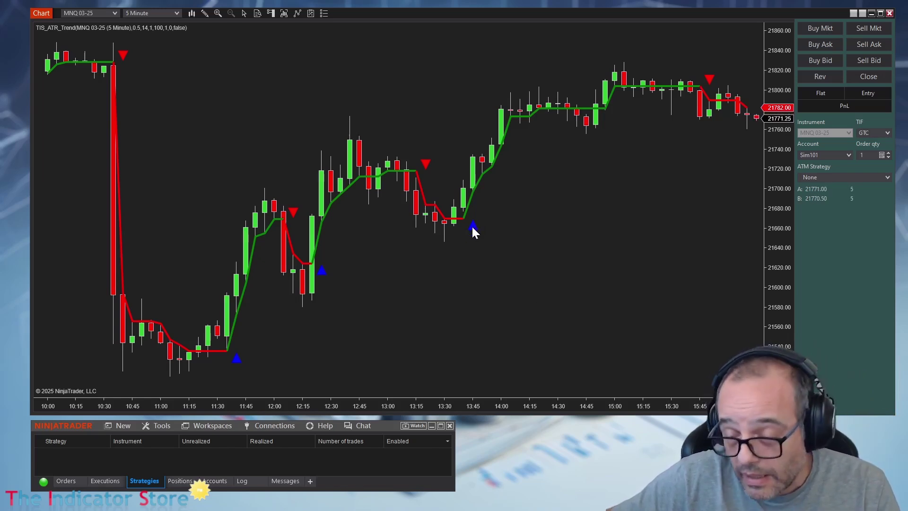
click(204, 13)
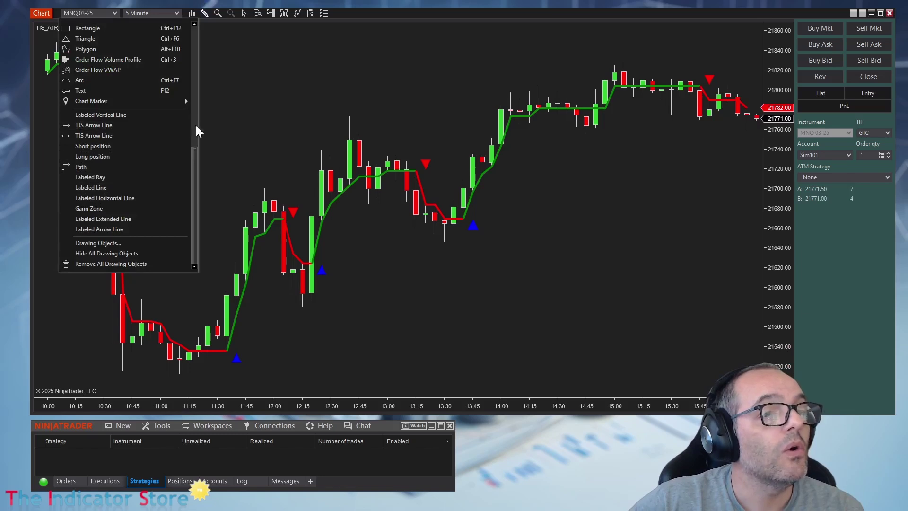
mouse_move(197, 167)
mouse_down()
mouse_move(205, 70)
mouse_move(212, 124)
mouse_up()
mouse_move(83, 170)
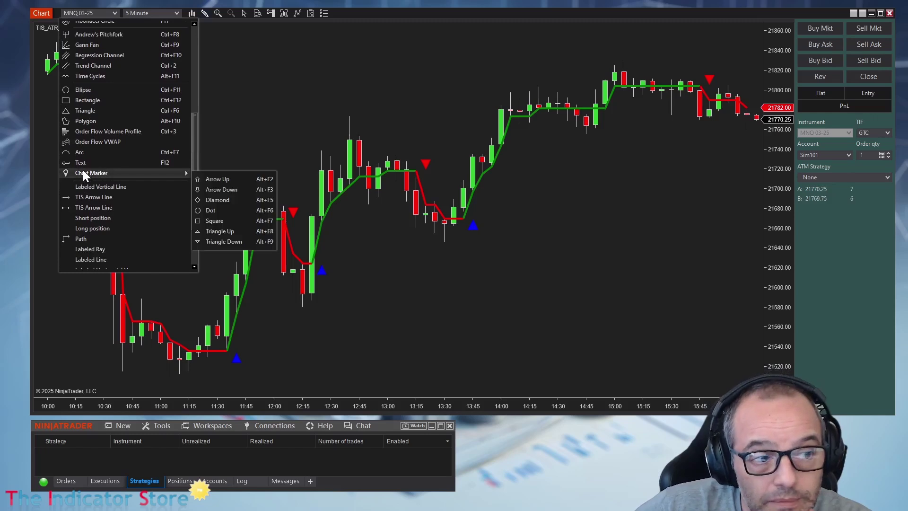
click(214, 243)
click(475, 252)
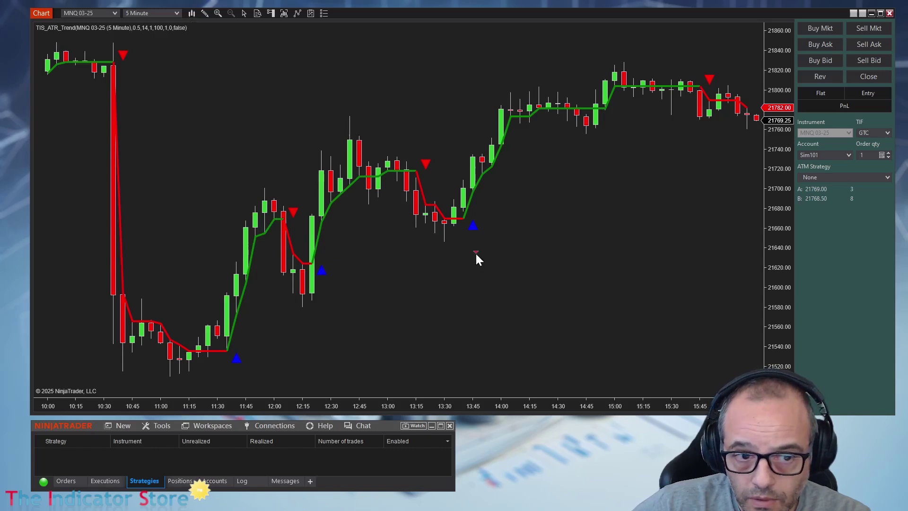
drag(479, 252, 473, 247)
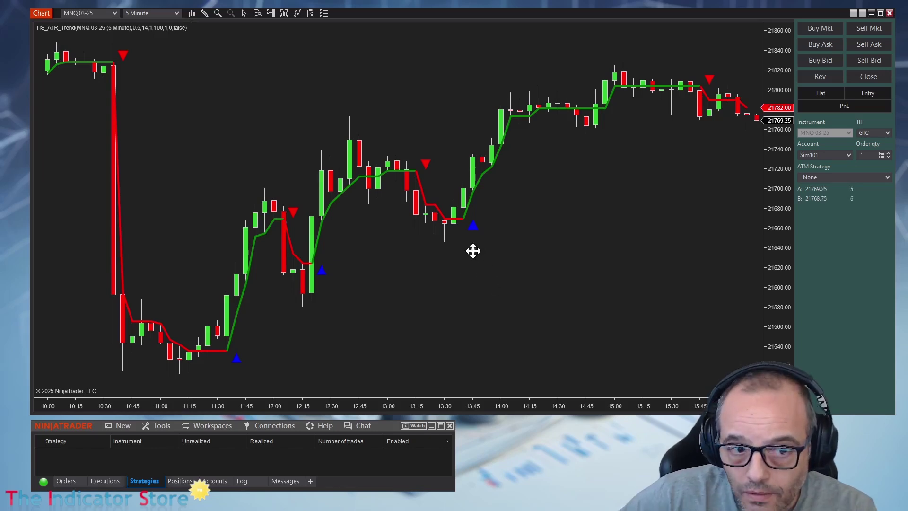
- Compare the hand-drawn triangle marker with the indicator's plotted up-triangle at 13:45
drag(495, 406, 619, 318)
mouse_move(613, 405)
mouse_down()
mouse_move(299, 389)
mouse_move(349, 370)
mouse_move(341, 374)
mouse_up()
click(345, 333)
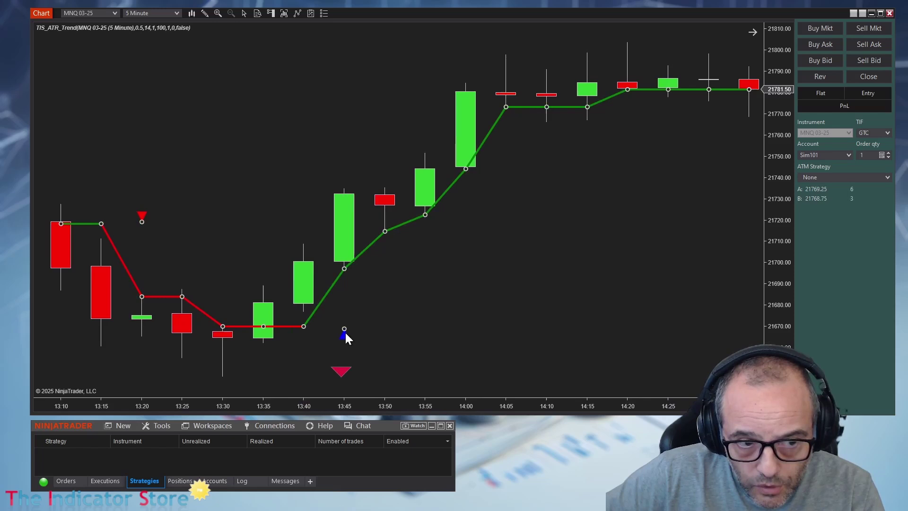
click(390, 349)
drag(361, 406, 504, 389)
drag(578, 314, 477, 325)
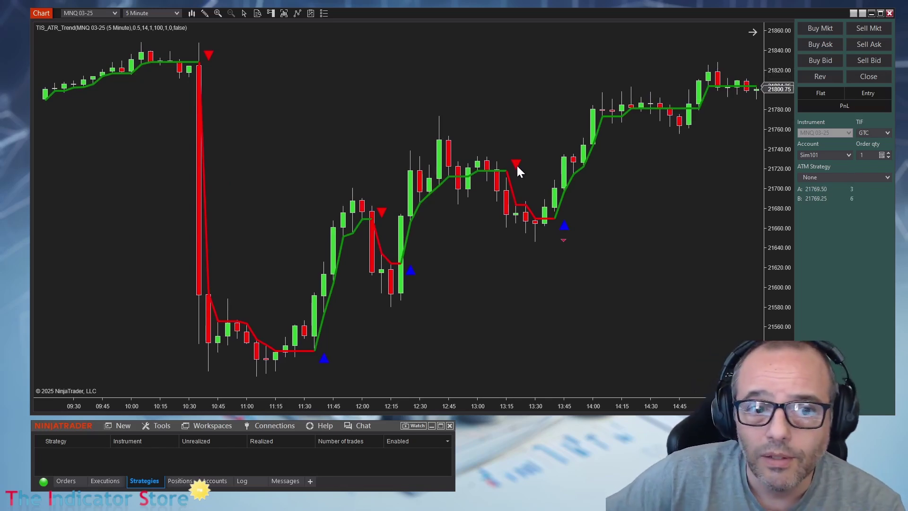
- Review the hand-drawn triangle's drawing object properties without changes and remove the marker from the chart
double_click(564, 240)
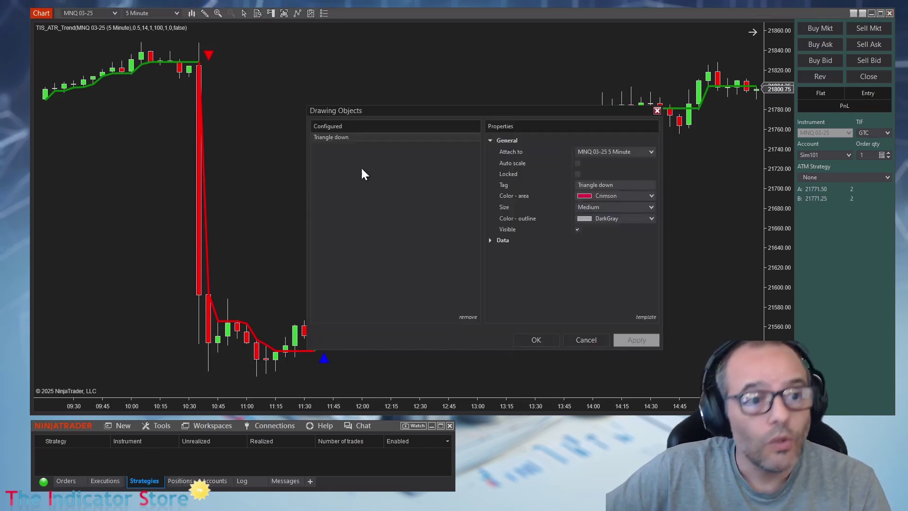
mouse_move(371, 114)
mouse_down()
mouse_move(426, 120)
mouse_move(336, 94)
mouse_move(360, 152)
mouse_move(376, 108)
mouse_up()
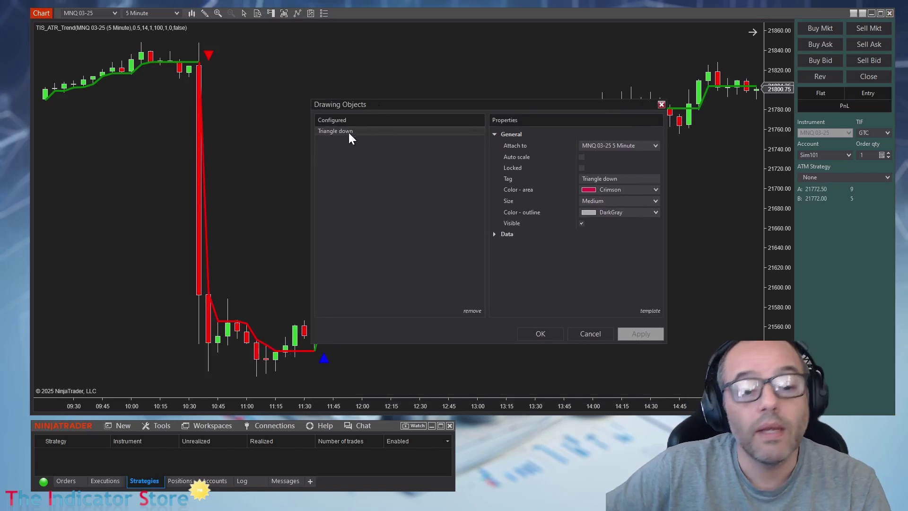
click(583, 333)
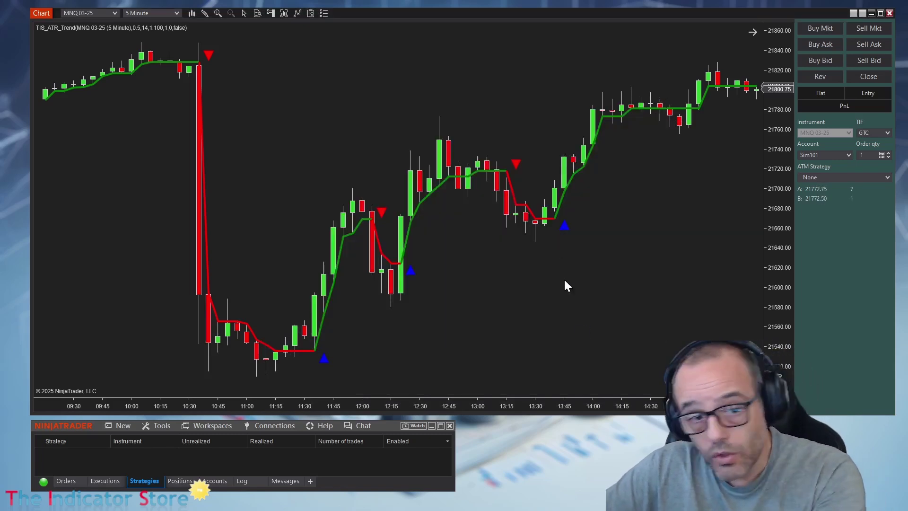
- Examine the Signal UP and Signal DN plot settings of TIS_ATR_Trend and leave them unchanged
click(564, 231)
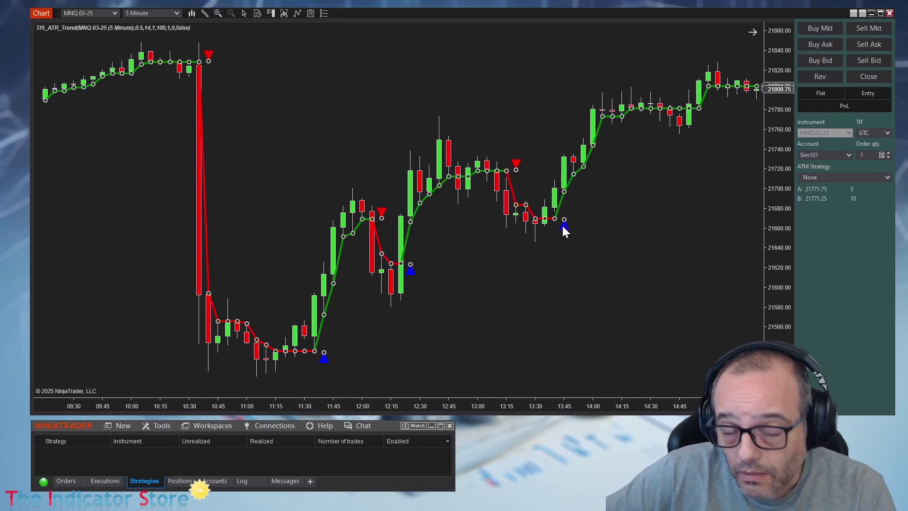
double_click(565, 230)
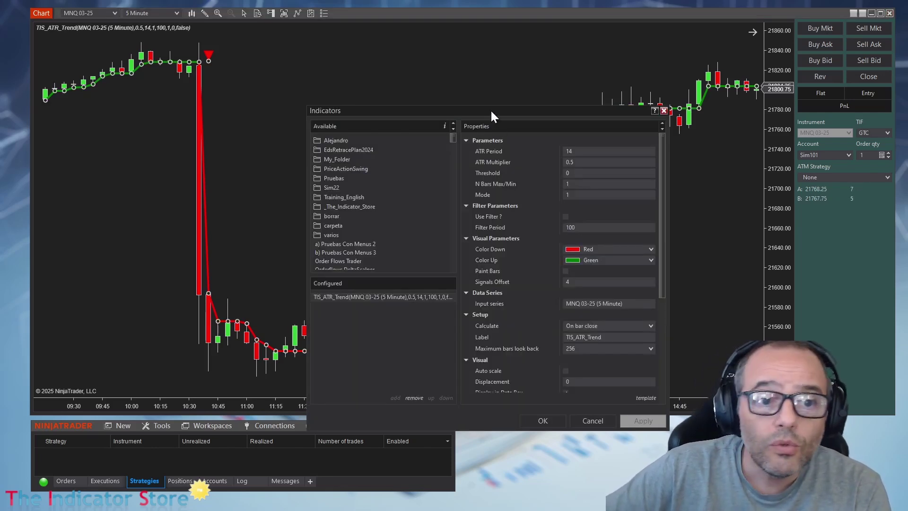
drag(490, 109, 427, 57)
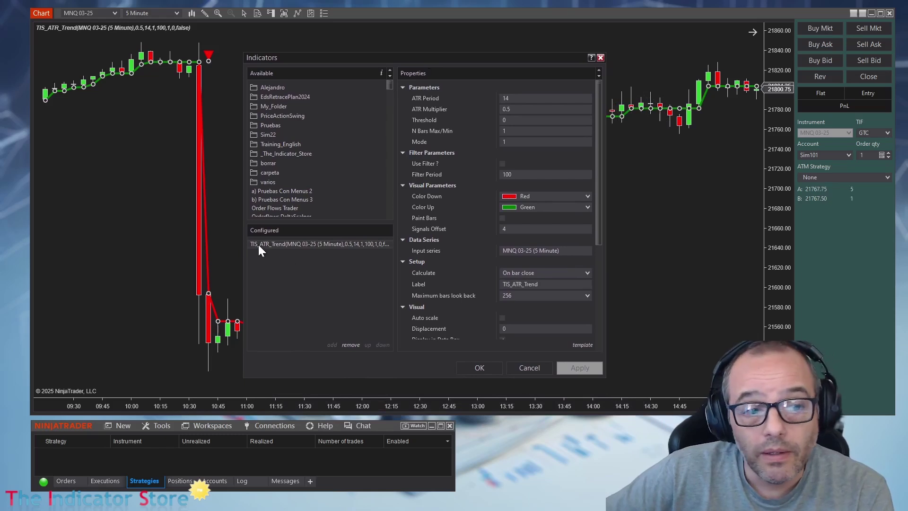
drag(600, 219, 606, 362)
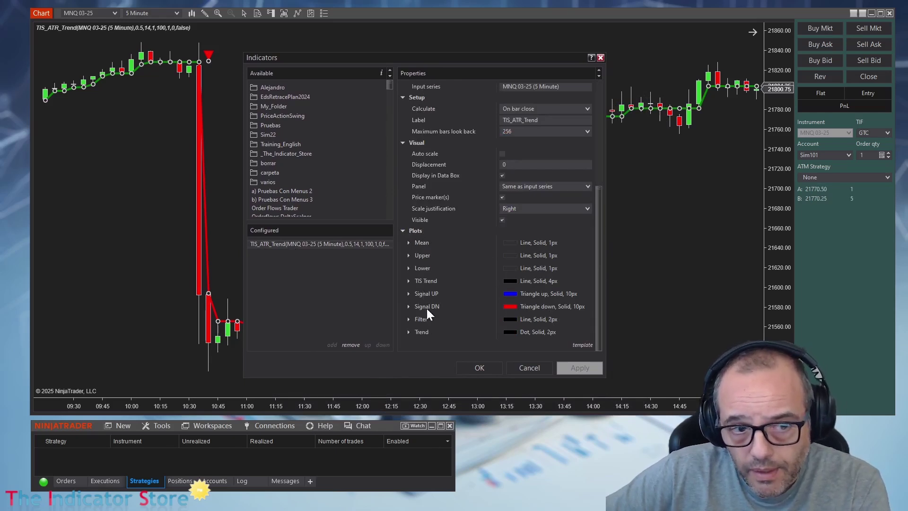
click(526, 366)
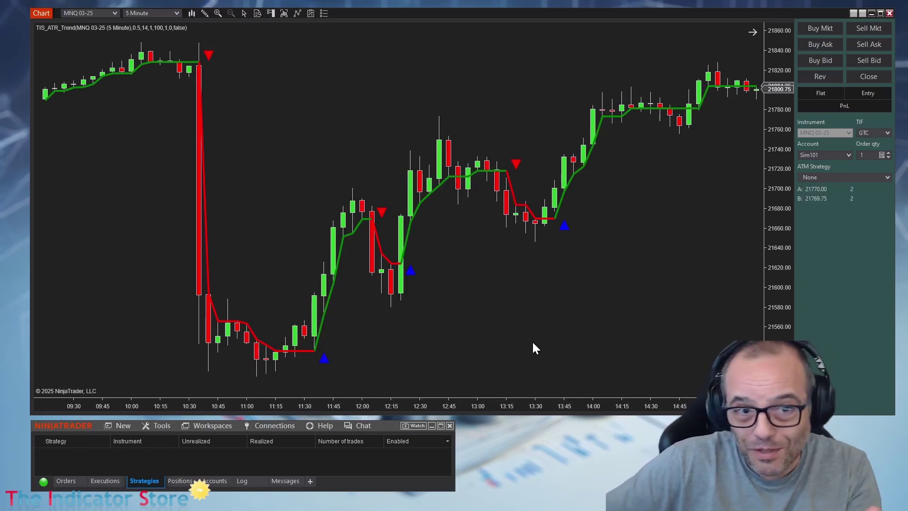
- Add Markers Plus 2024 from the _The_Indicator_Store folder to the chart's configured indicators
right_click(293, 75)
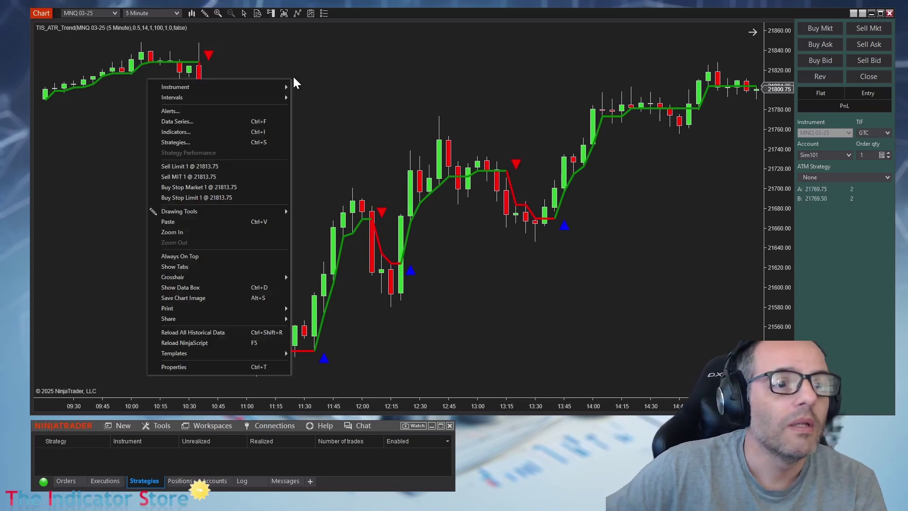
click(244, 137)
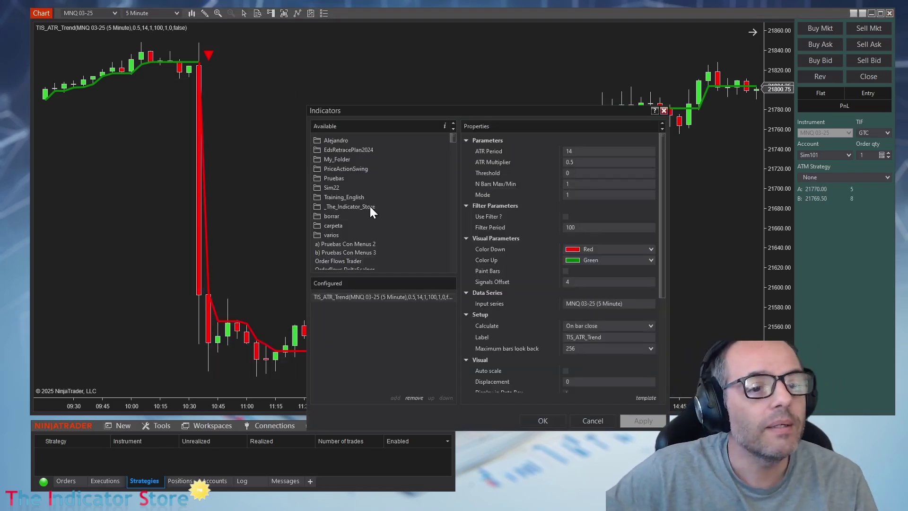
click(370, 207)
drag(444, 114, 445, 82)
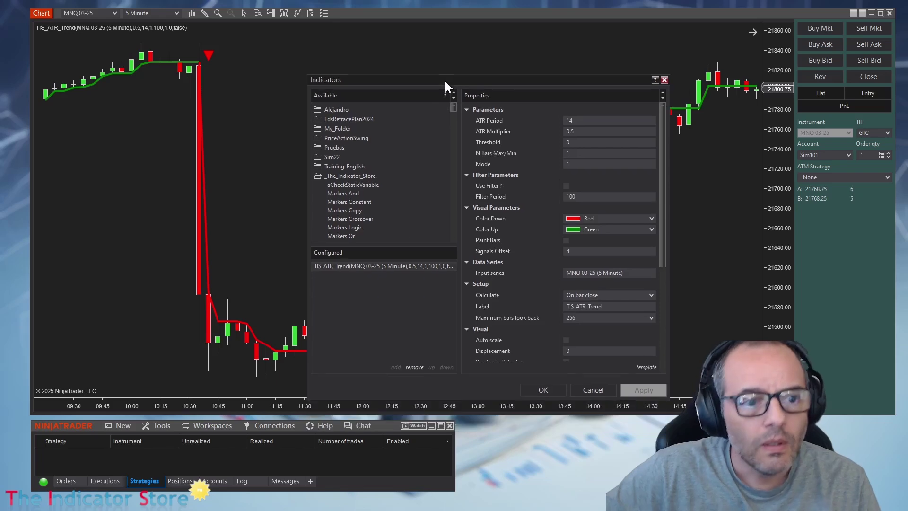
scroll(445, 189, down, 1)
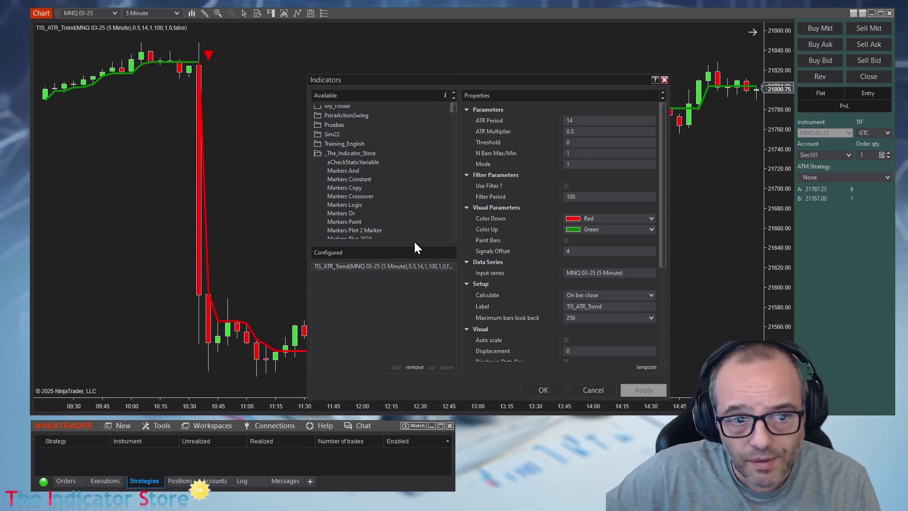
drag(414, 243, 414, 303)
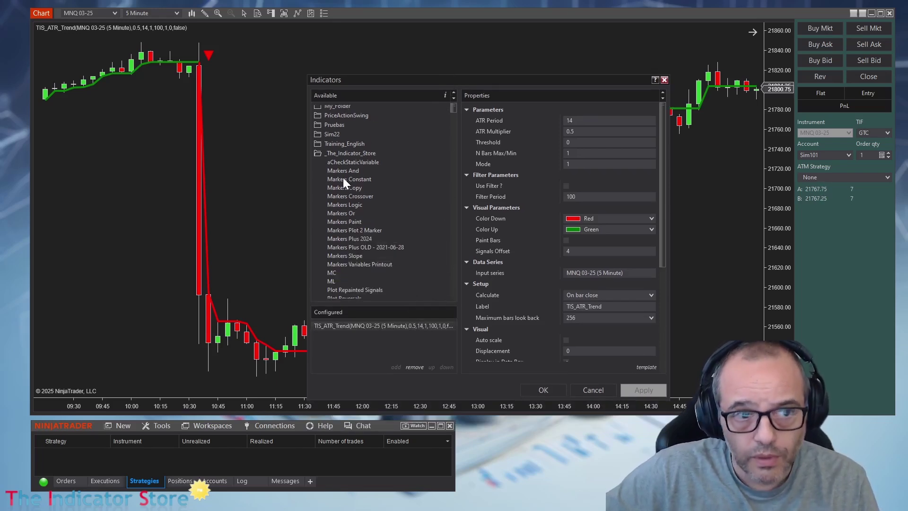
click(356, 239)
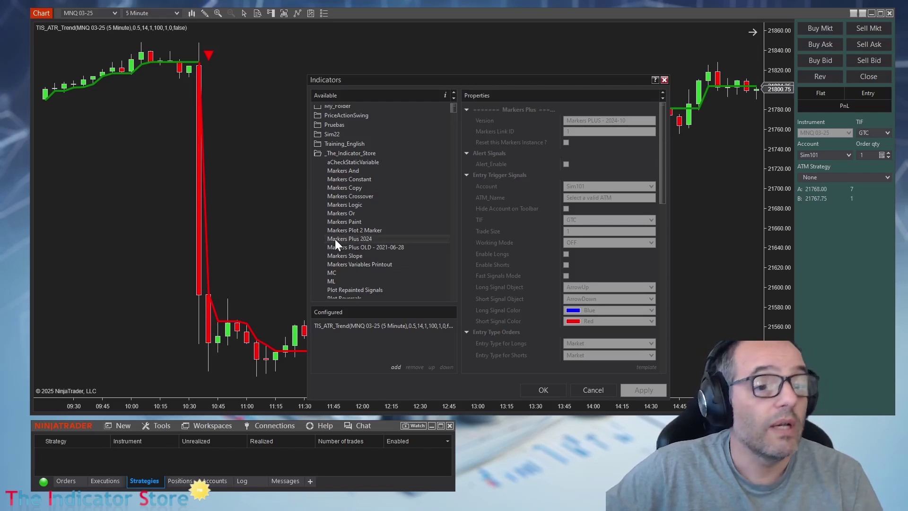
double_click(356, 240)
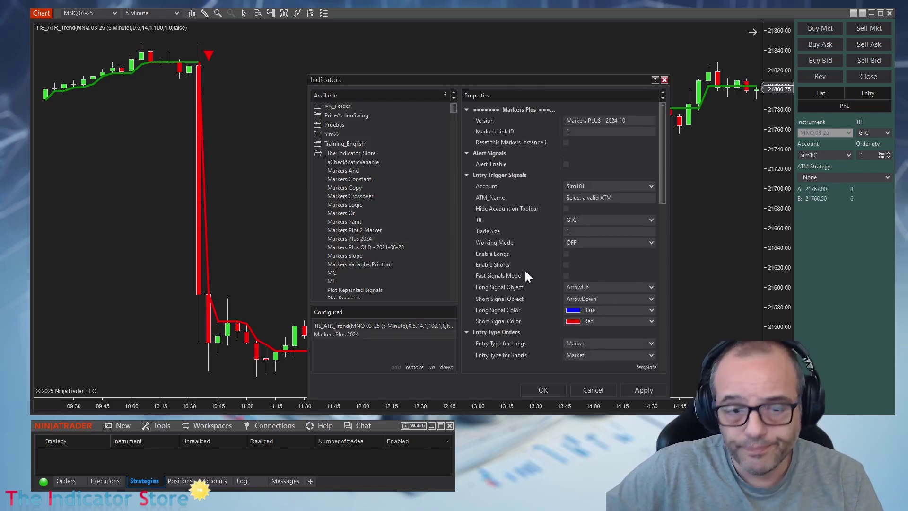
- Set the Markers Plus Long Signal Object to TriangleUp and the Short Signal Object to TriangleDown
drag(606, 84, 294, 23)
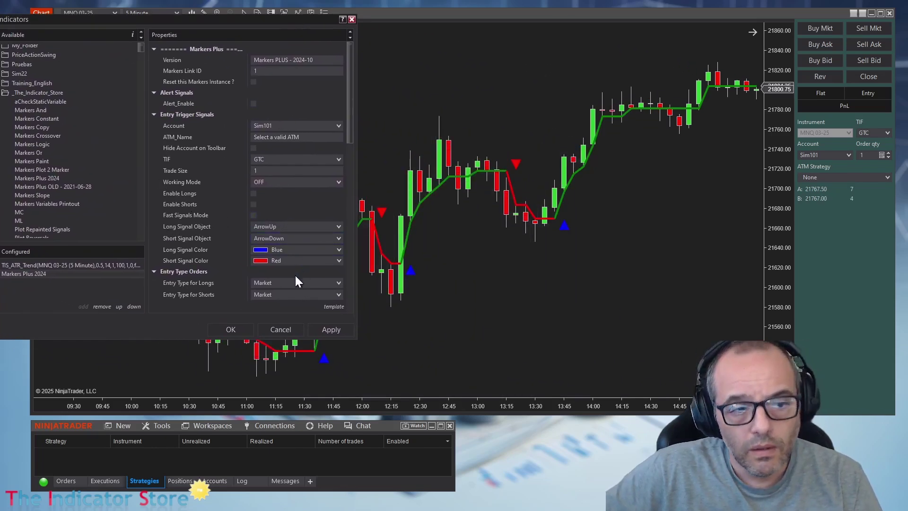
click(295, 226)
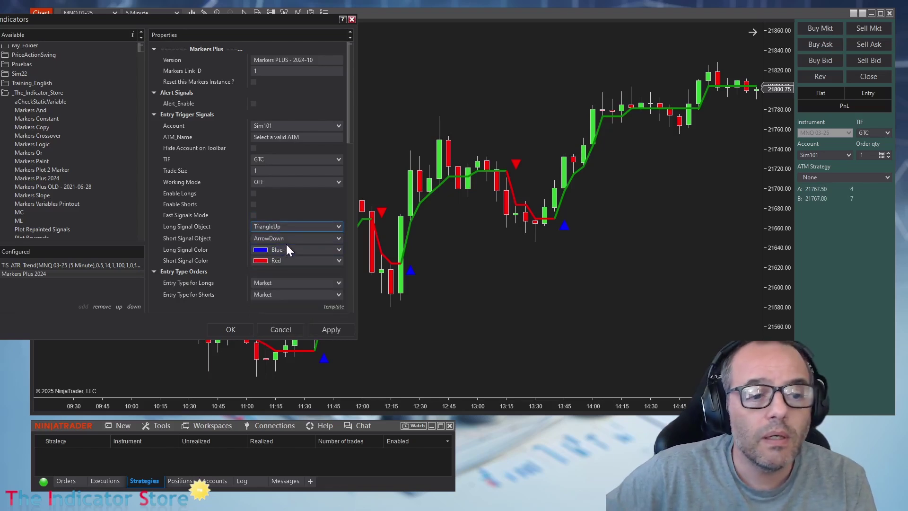
click(286, 239)
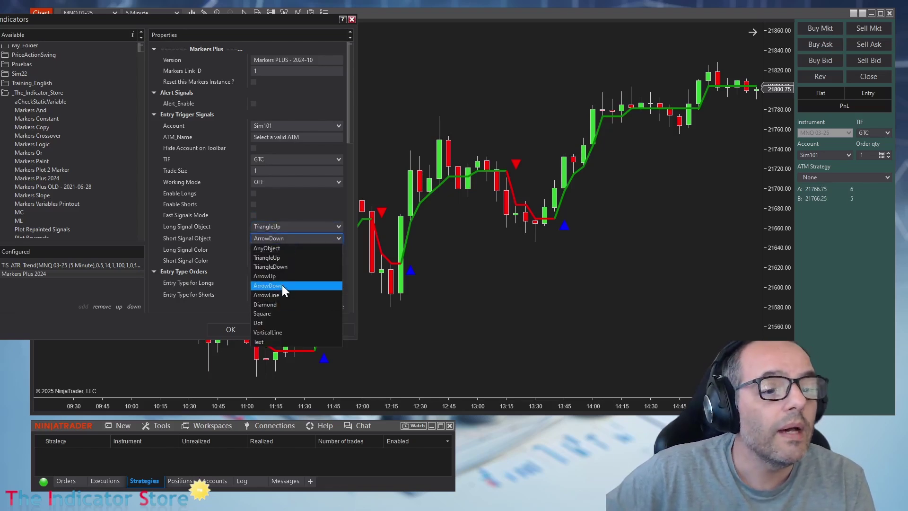
click(281, 266)
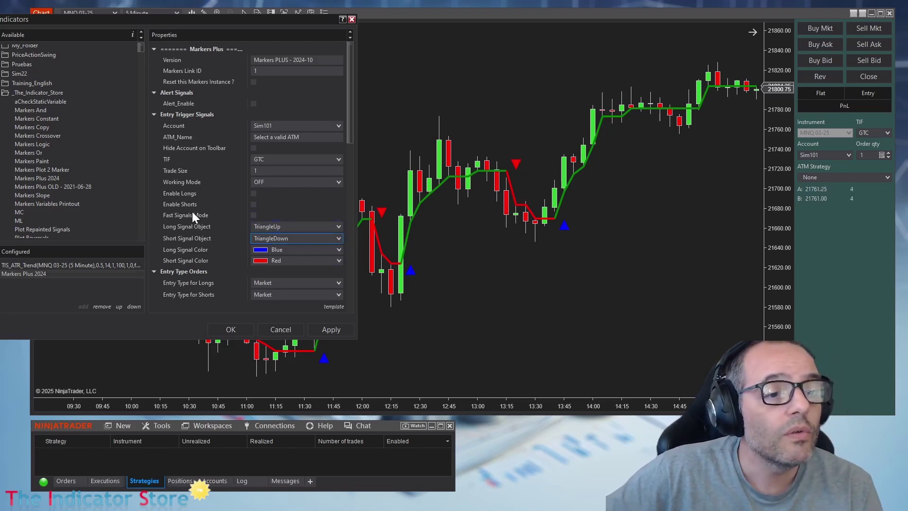
- Enable Fast Signals Mode for Markers Plus 2024, keeping the signal names golong and goshort, and confirm the indicator settings
click(253, 215)
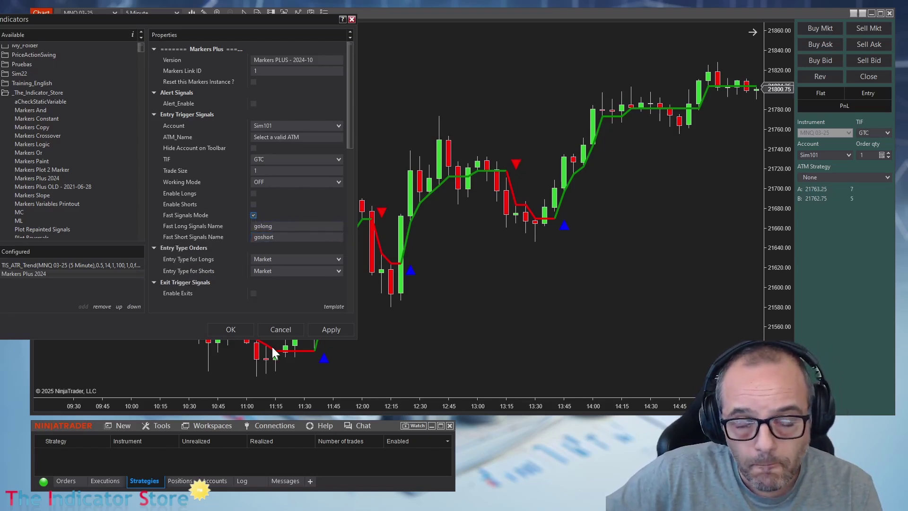
click(264, 226)
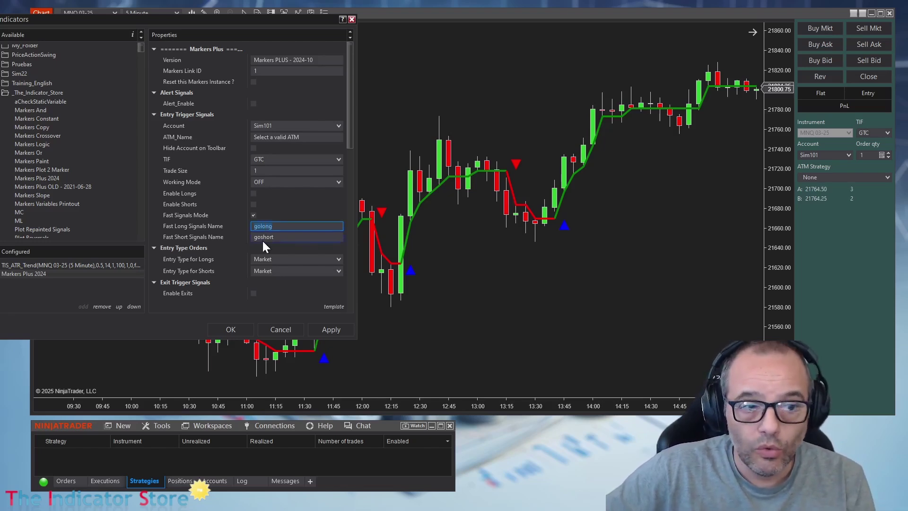
click(245, 330)
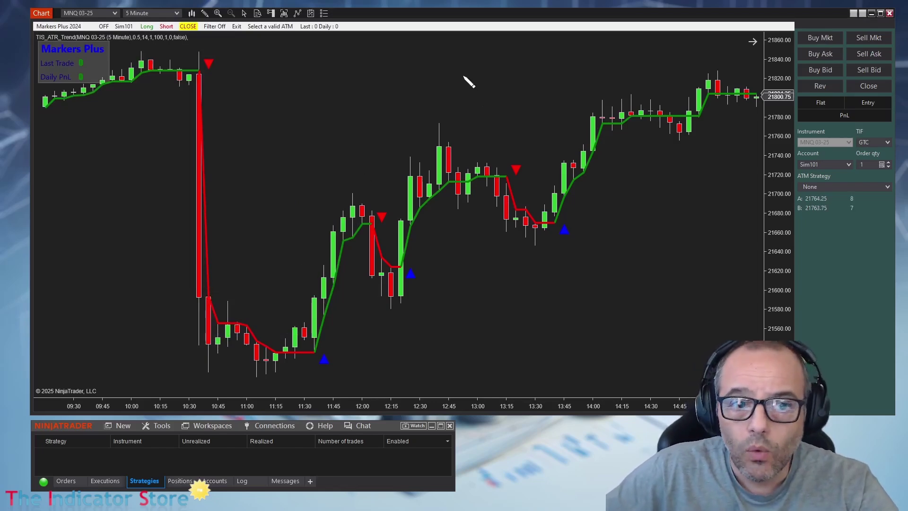
- Draw two arrow lines on the chart, one pointing to the red triangle near 13:20 and one to the blue triangle near 13:45
drag(463, 74, 508, 161)
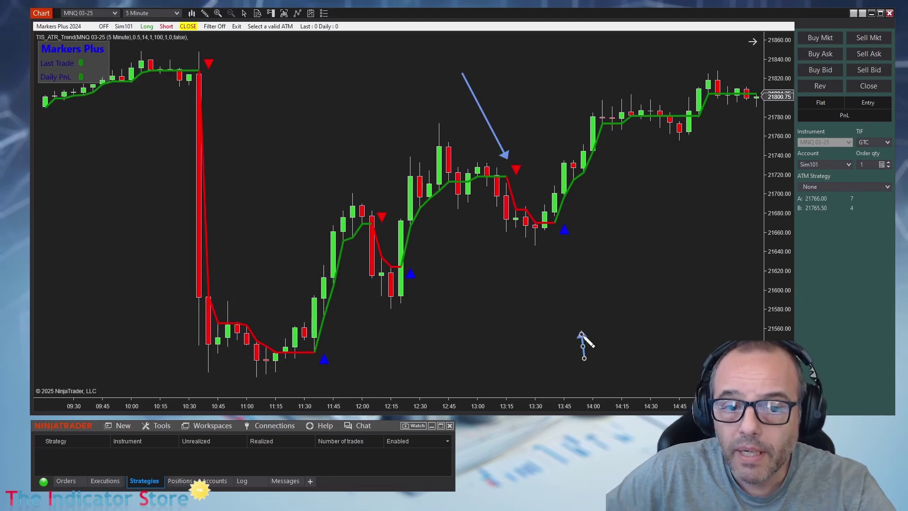
drag(582, 337, 566, 241)
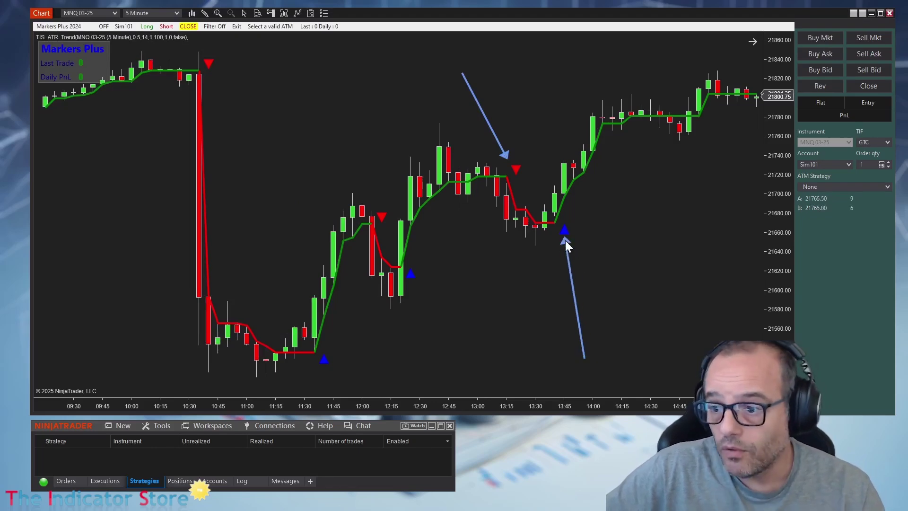
click(492, 120)
click(572, 283)
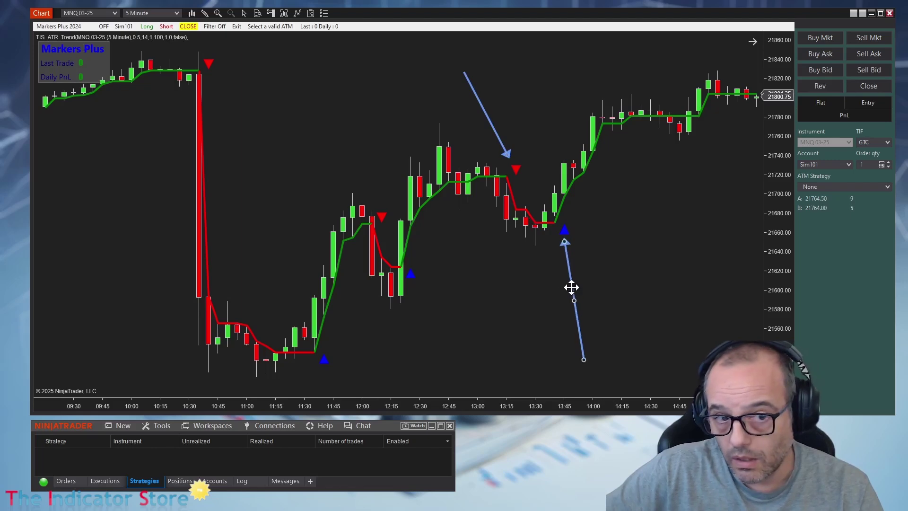
click(560, 286)
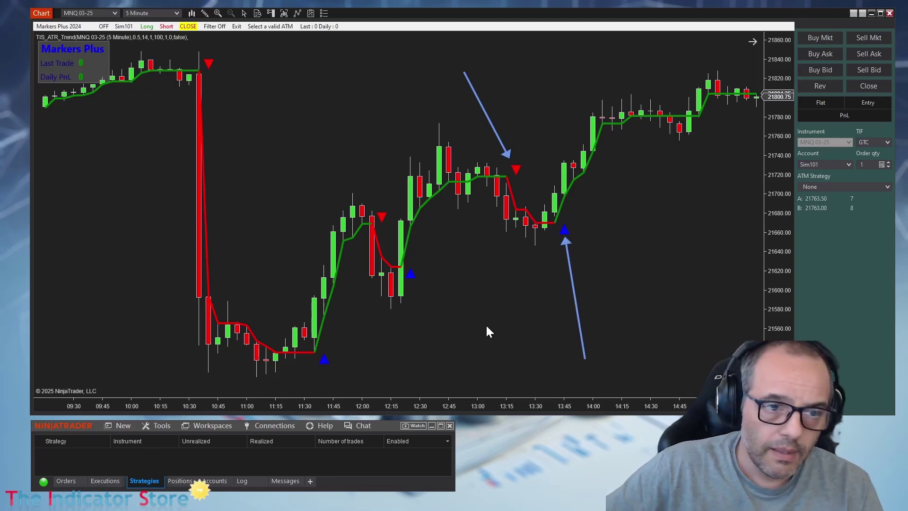
- Add Markers Copy from the _The_Indicator_Store folder to the chart's indicators and set its New Markers Variable Name to golong
right_click(342, 116)
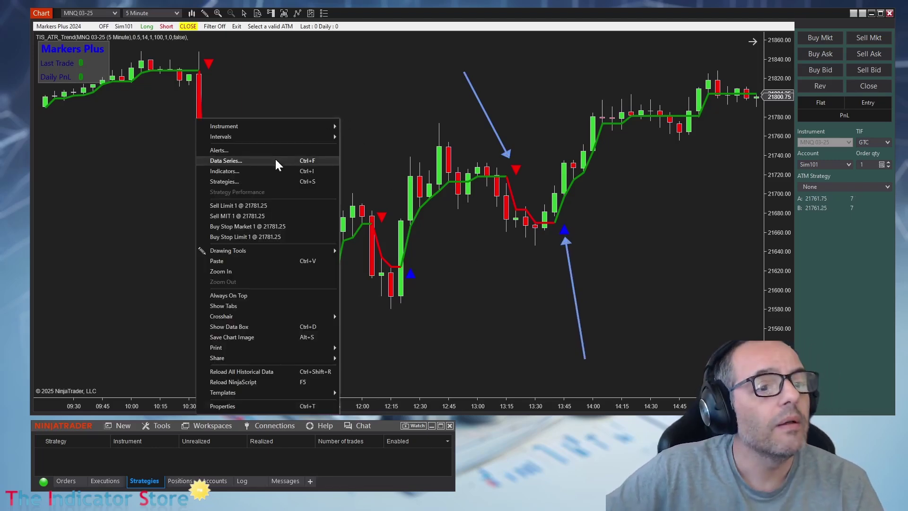
click(268, 168)
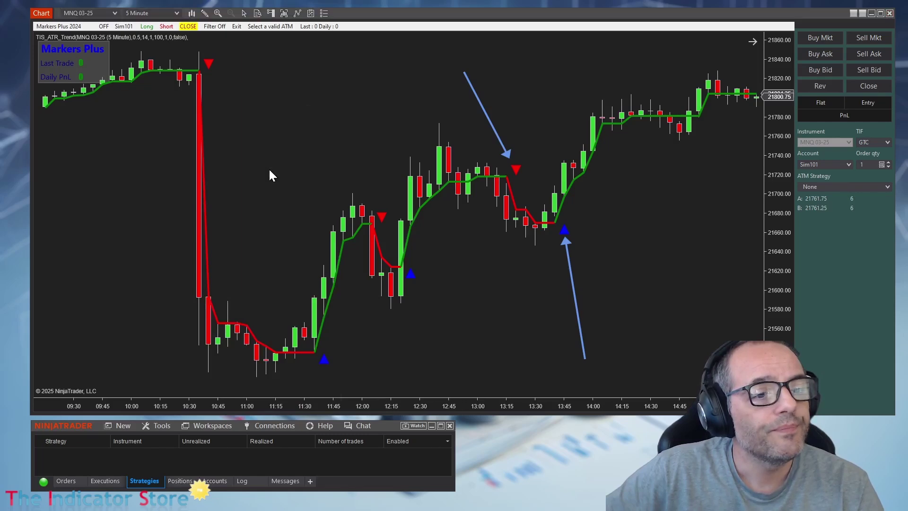
double_click(358, 207)
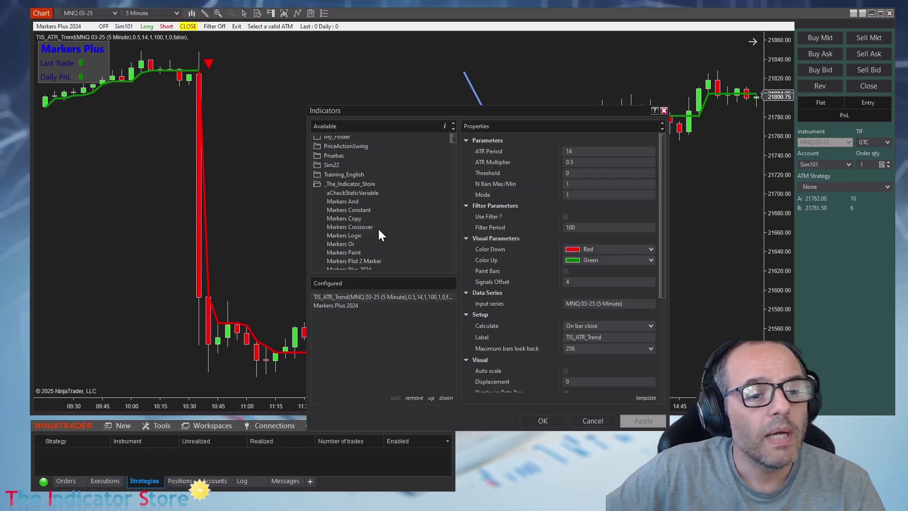
click(353, 219)
double_click(353, 219)
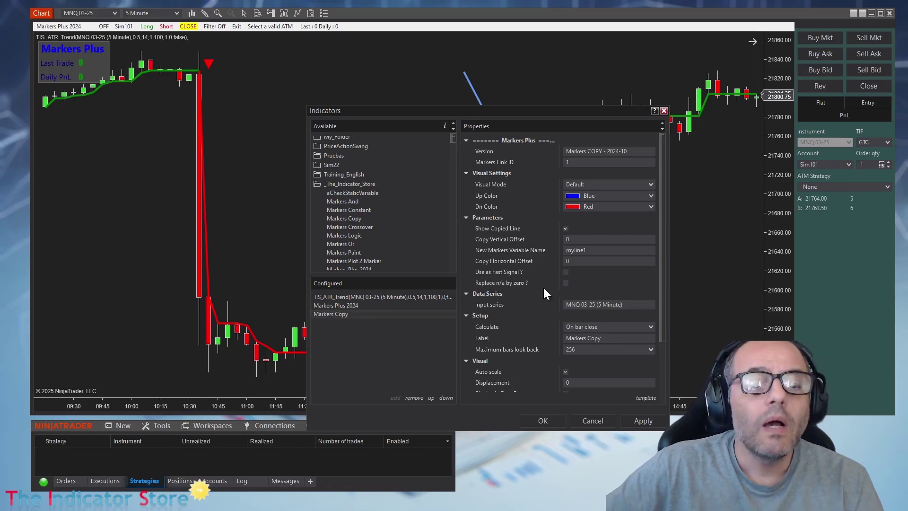
click(570, 250)
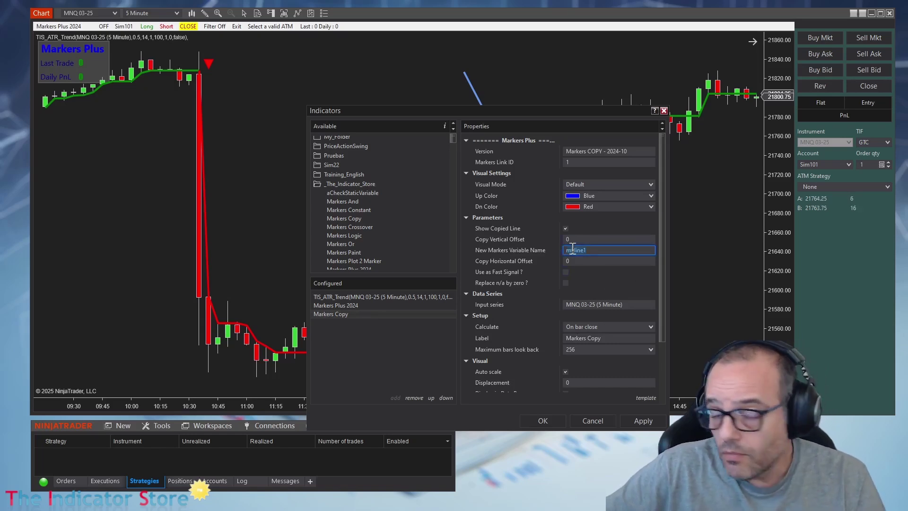
text(golong)
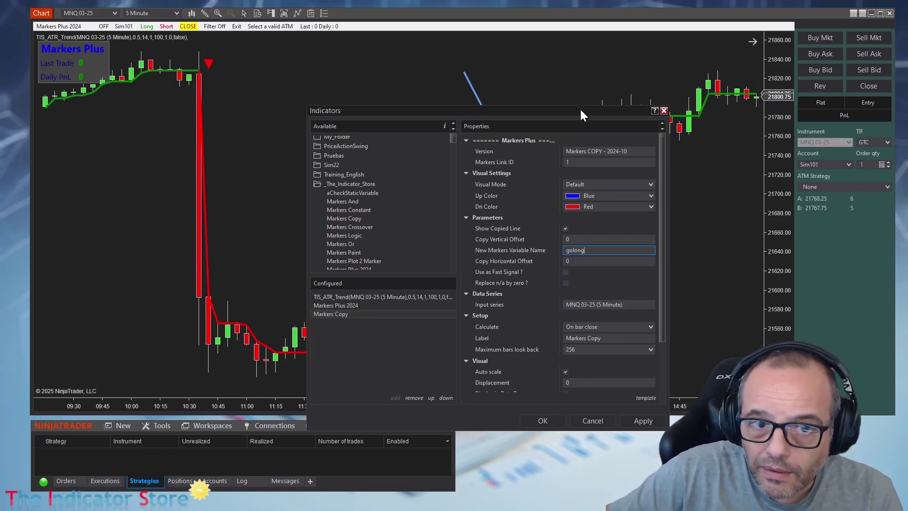
- Enable the Use as Fast Signal option for the golong Markers Copy
drag(581, 111, 304, 114)
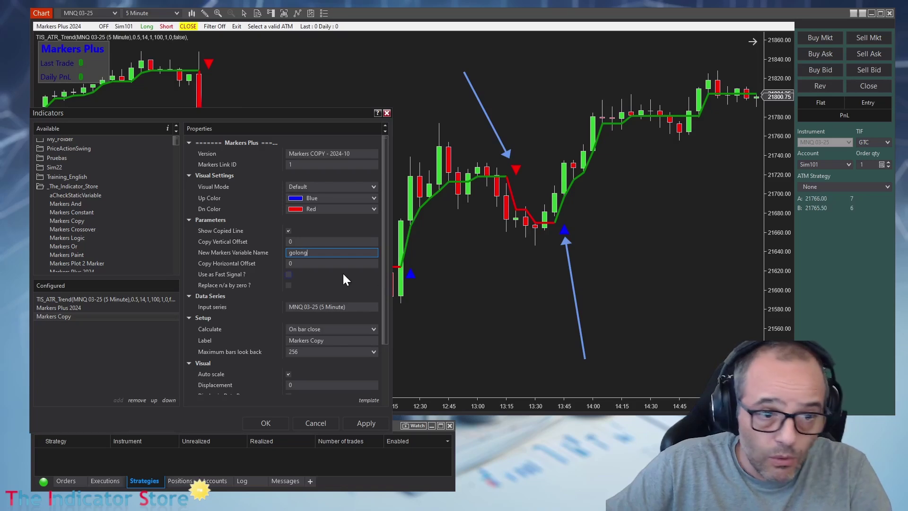
click(286, 274)
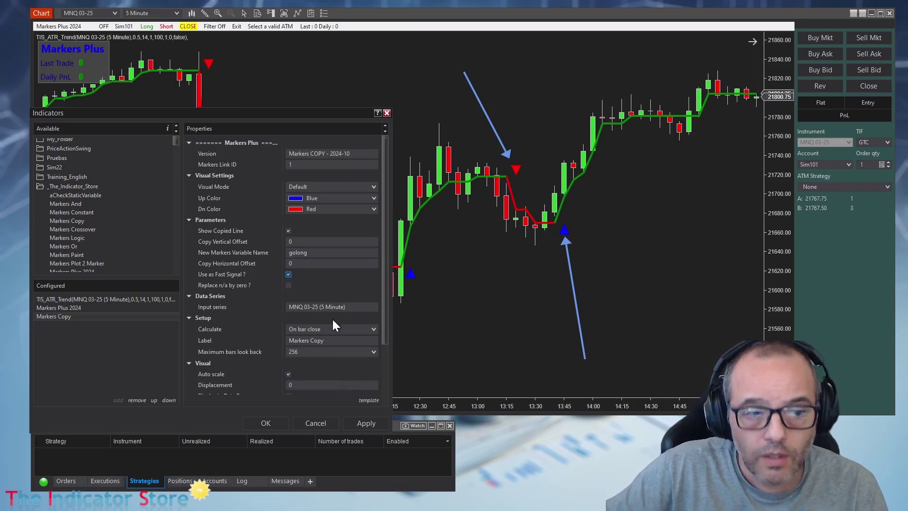
click(301, 250)
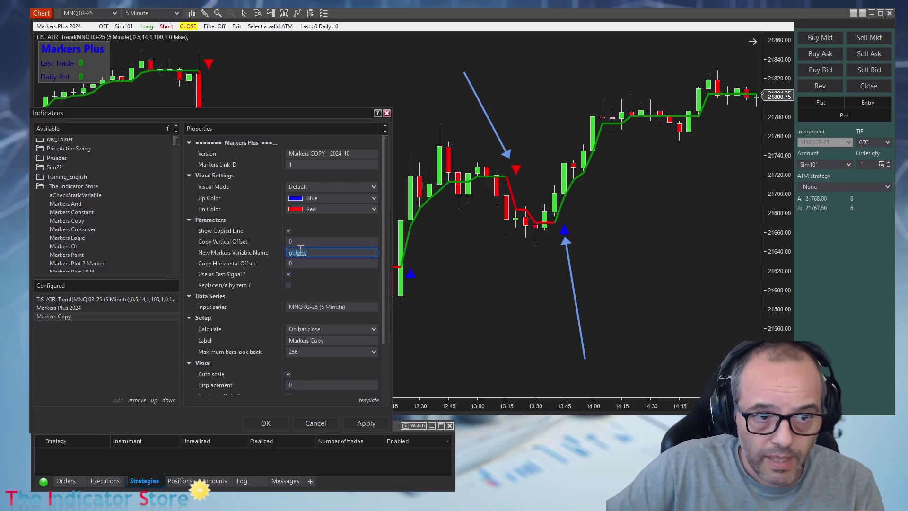
click(290, 275)
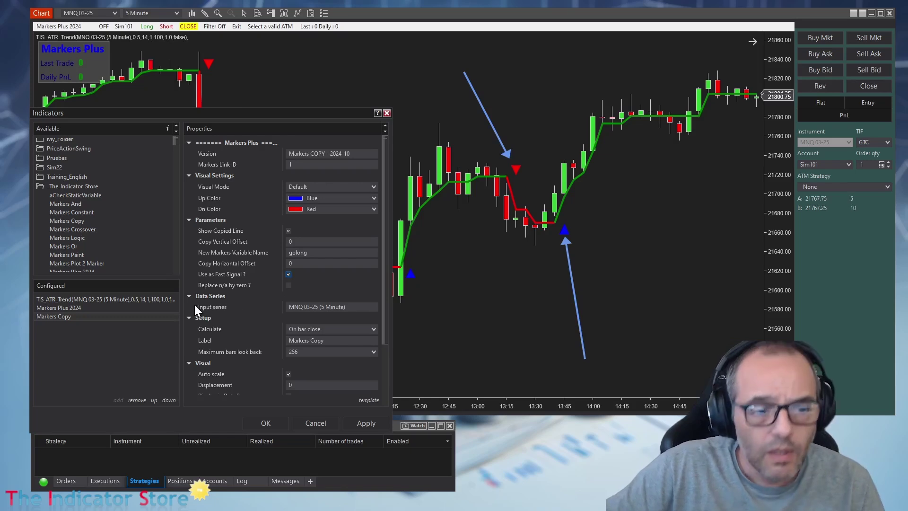
- Choose TIS_ATR_Trend from the _The_Indicator_Store folder as the input series of Markers Copy
click(306, 307)
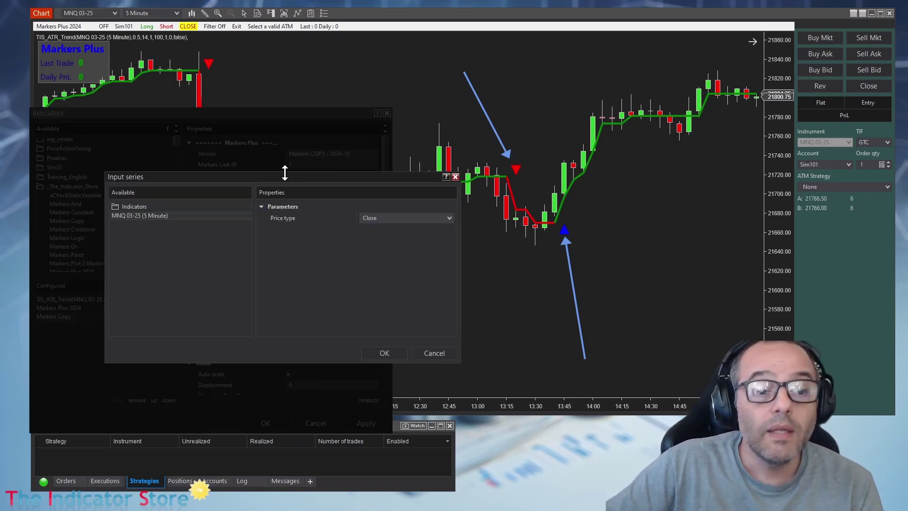
drag(285, 181, 372, 256)
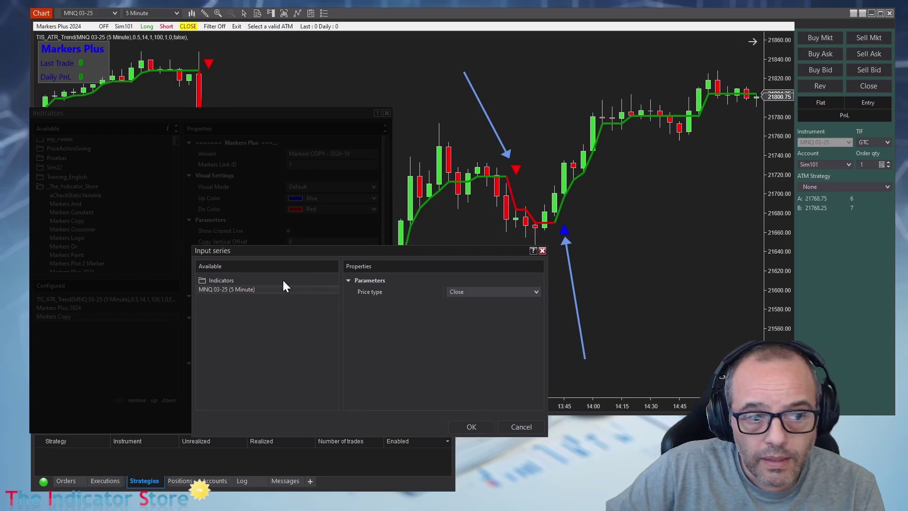
double_click(211, 281)
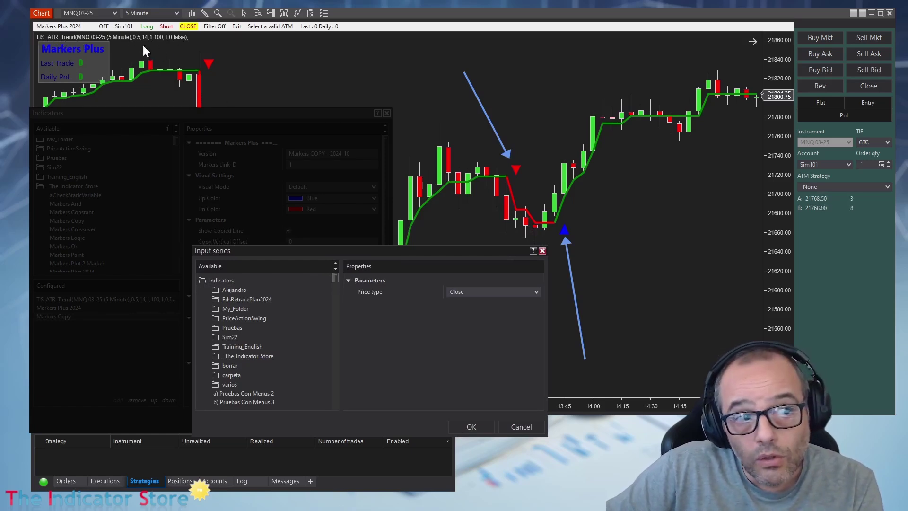
click(239, 355)
click(224, 279)
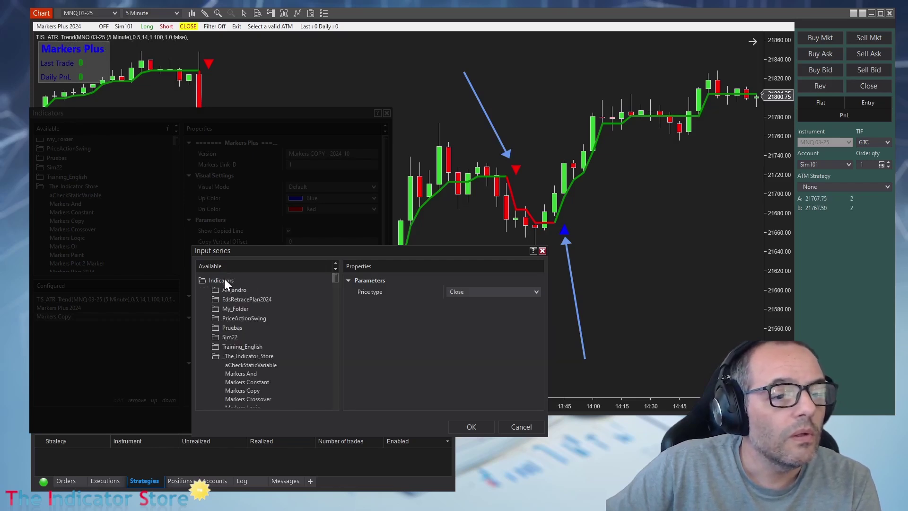
scroll(251, 355, down, 4)
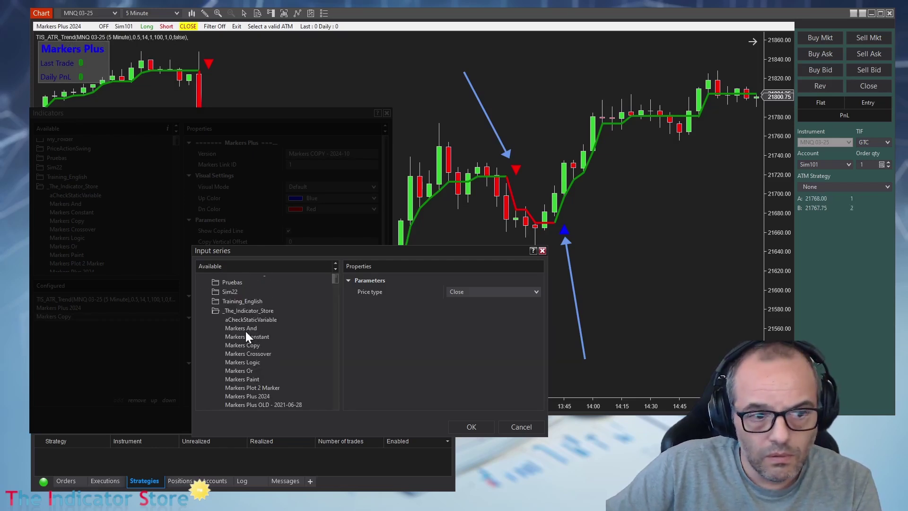
scroll(246, 331, down, 5)
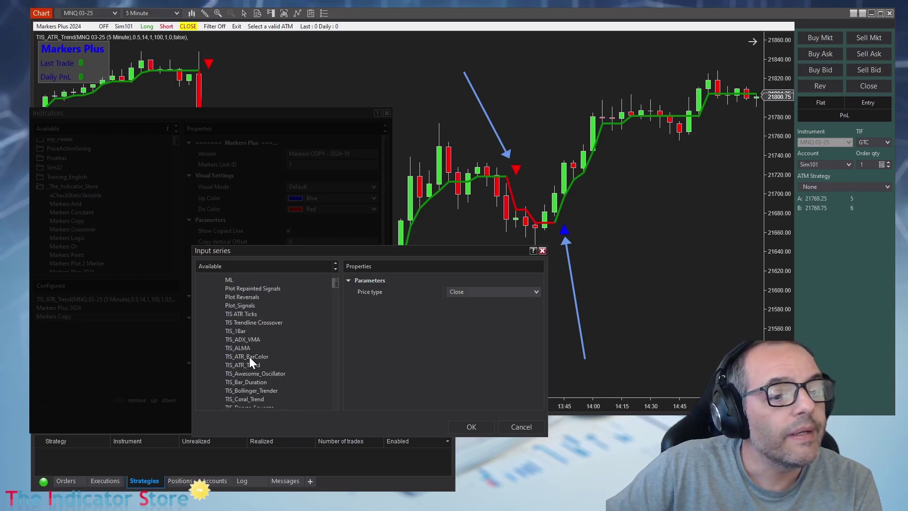
click(249, 364)
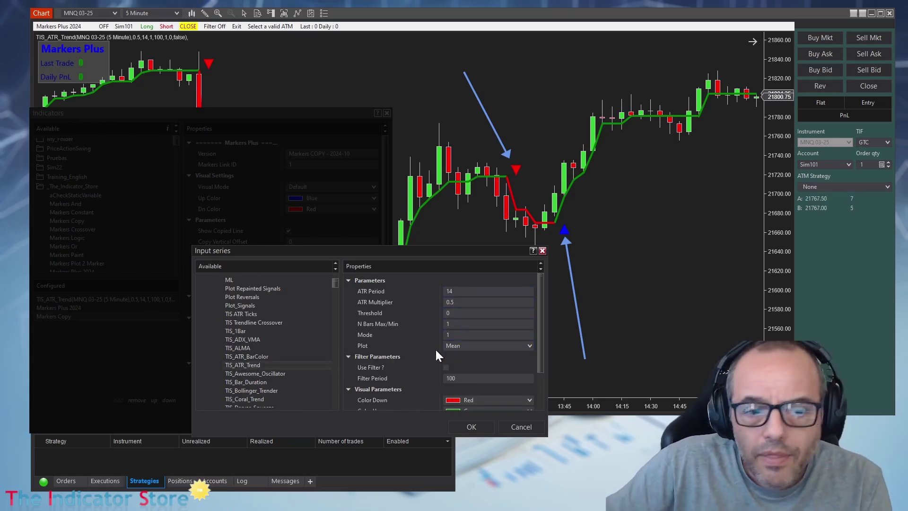
- Set the input series plot to Signal UP and apply the Markers Copy configuration to the chart
click(478, 346)
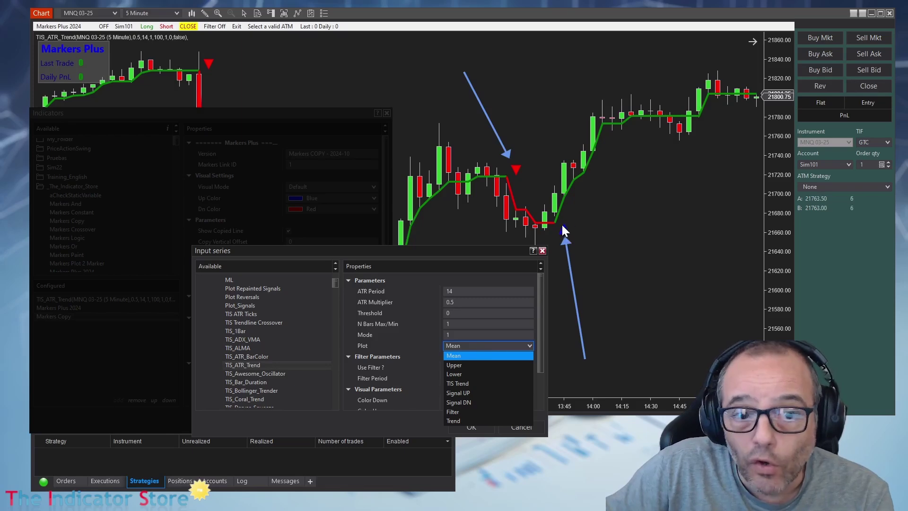
click(471, 393)
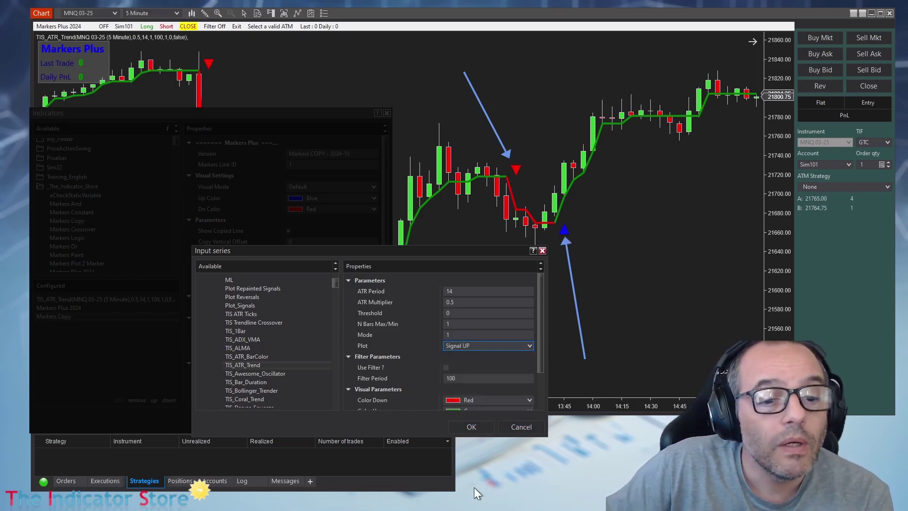
click(472, 426)
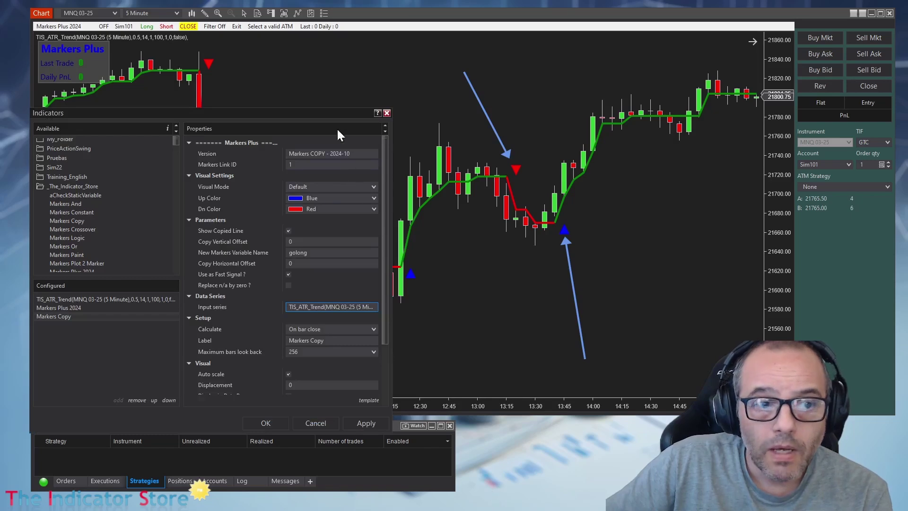
drag(335, 113, 353, 75)
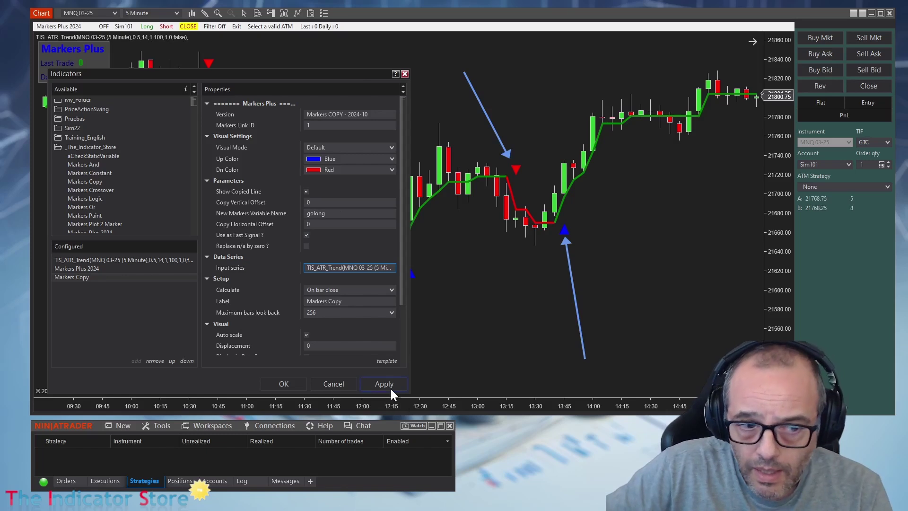
drag(401, 299, 401, 364)
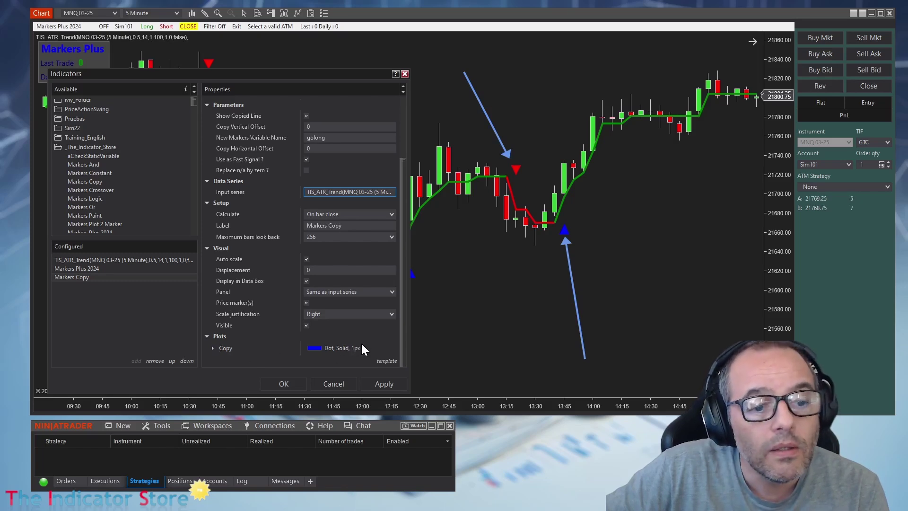
click(388, 383)
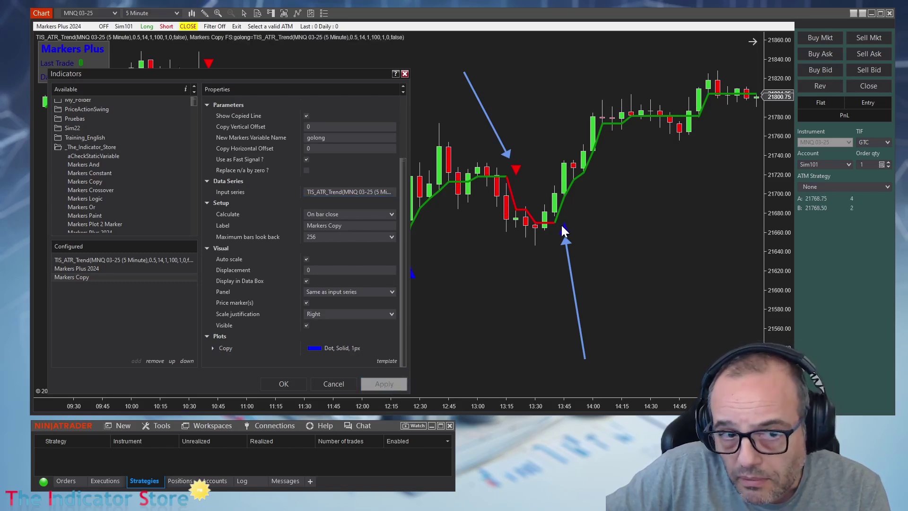
- Set the width of the Markers Copy plot to 5 and confirm the indicator settings
click(213, 348)
scroll(331, 338, down, 2)
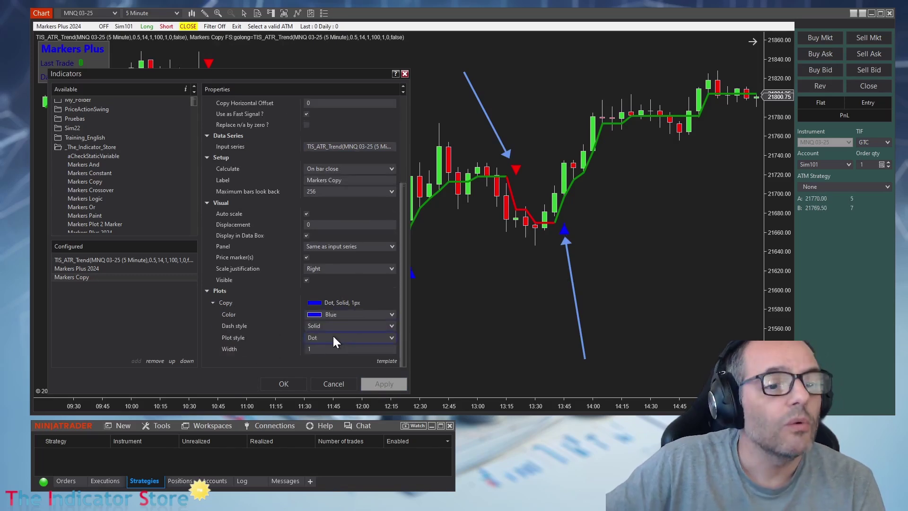
double_click(323, 349)
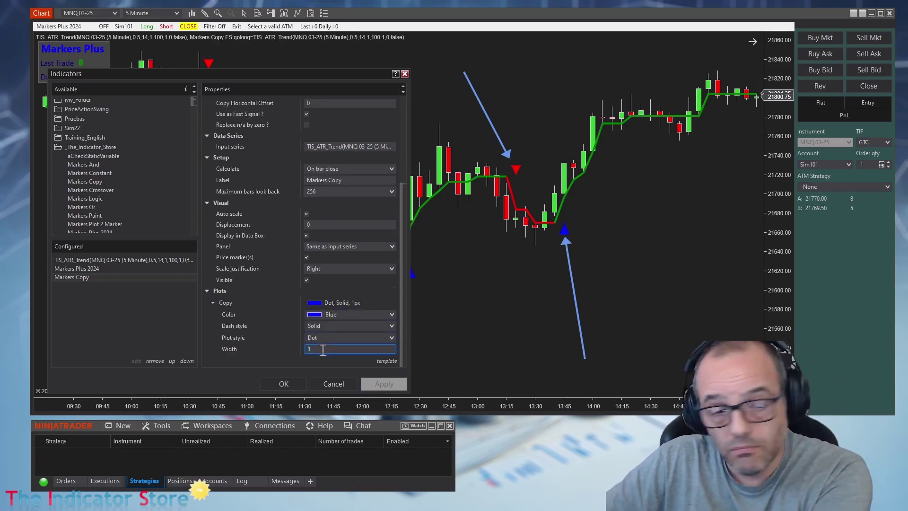
text(5)
click(386, 382)
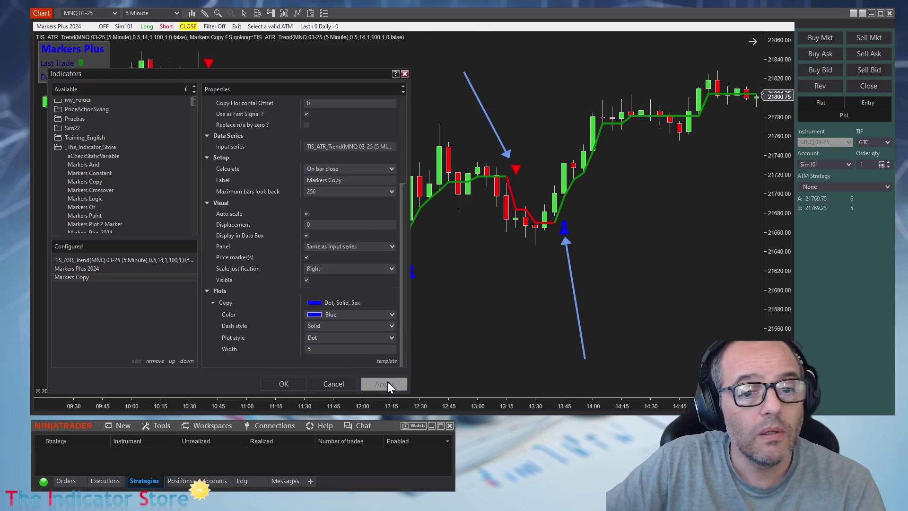
click(283, 384)
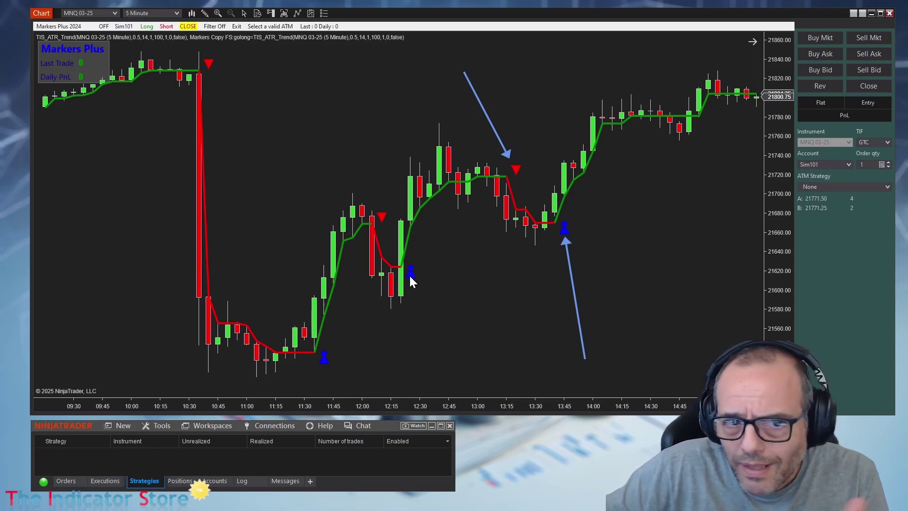
- Turn off the Visible option of the TIS_ATR_Trend indicator and confirm the indicator settings
click(410, 276)
double_click(410, 277)
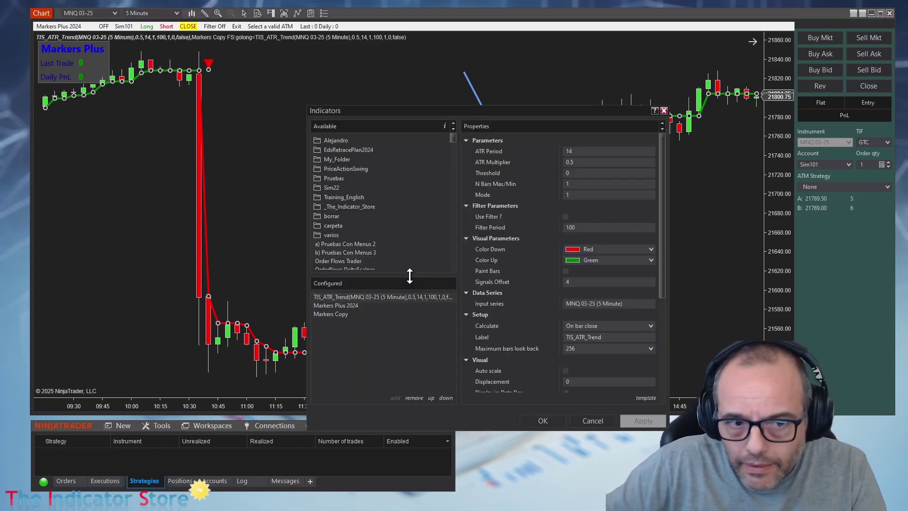
click(335, 305)
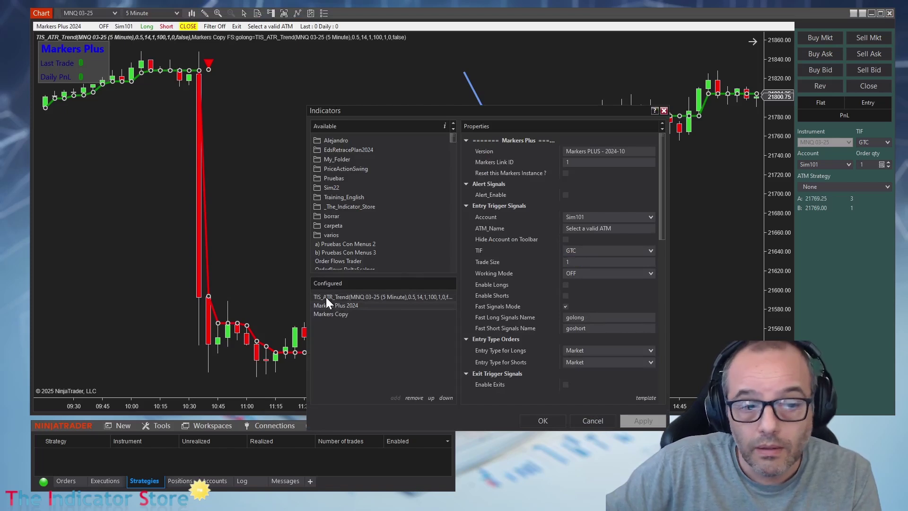
click(326, 297)
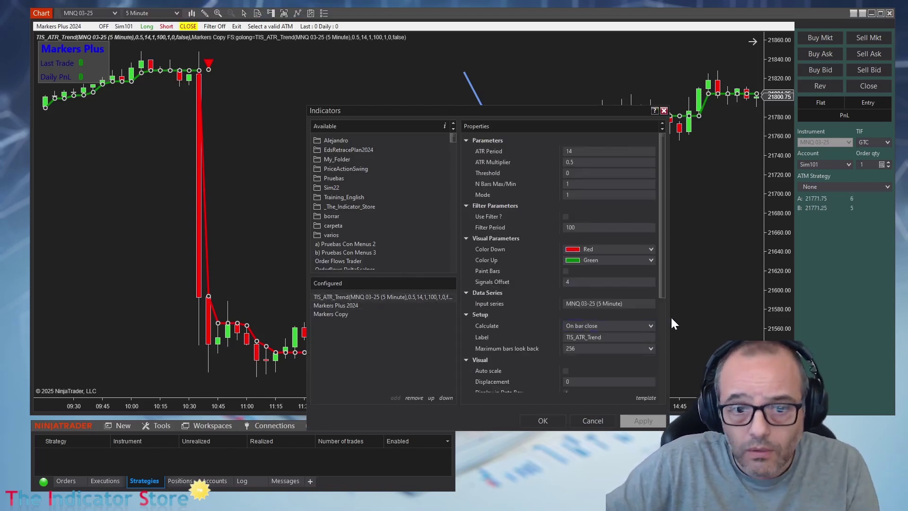
scroll(661, 291, down, 5)
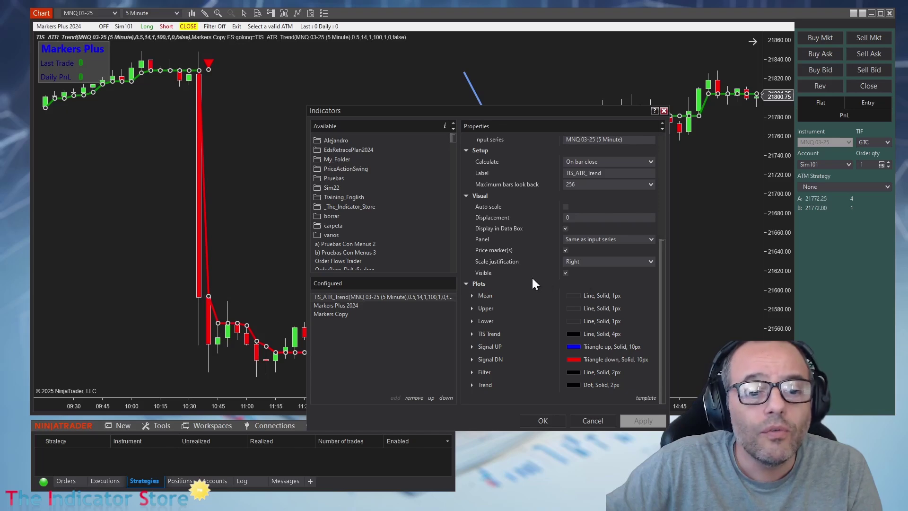
click(566, 273)
click(542, 421)
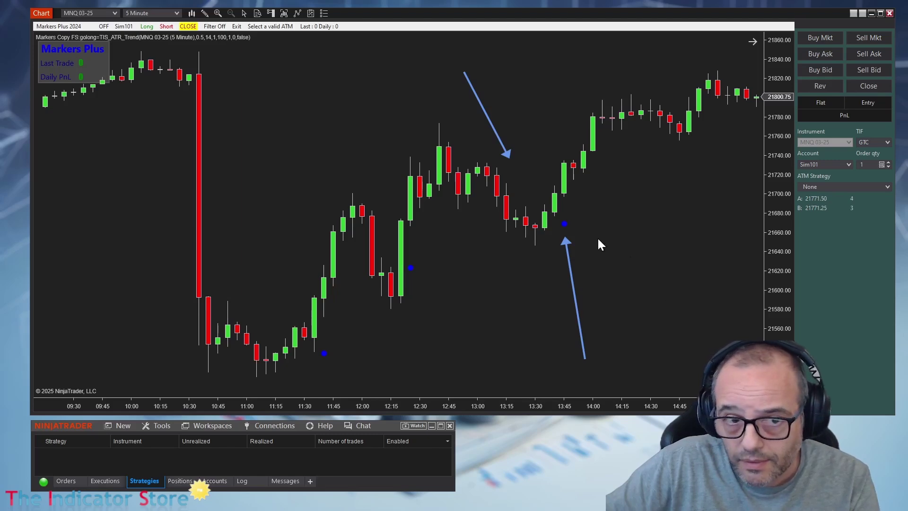
- Review the golong Markers Copy settings among the chart's configured indicators and close them without changes
right_click(454, 268)
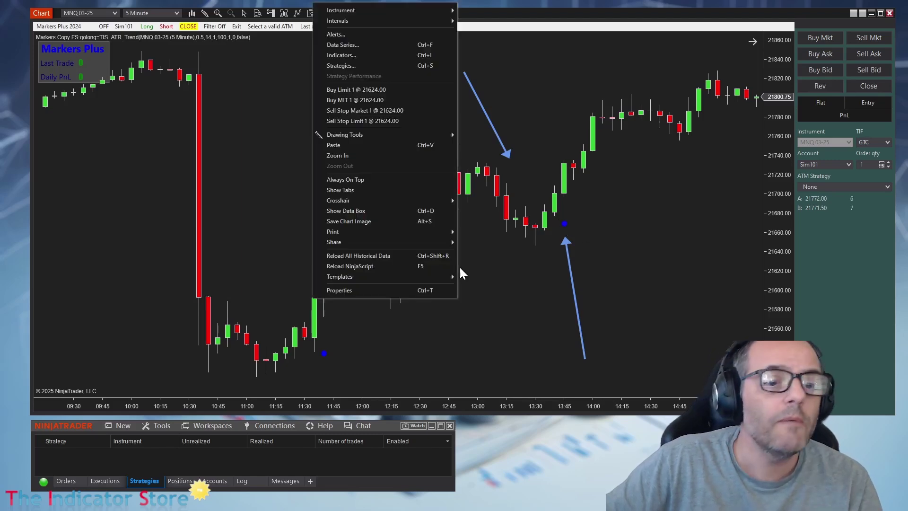
click(351, 54)
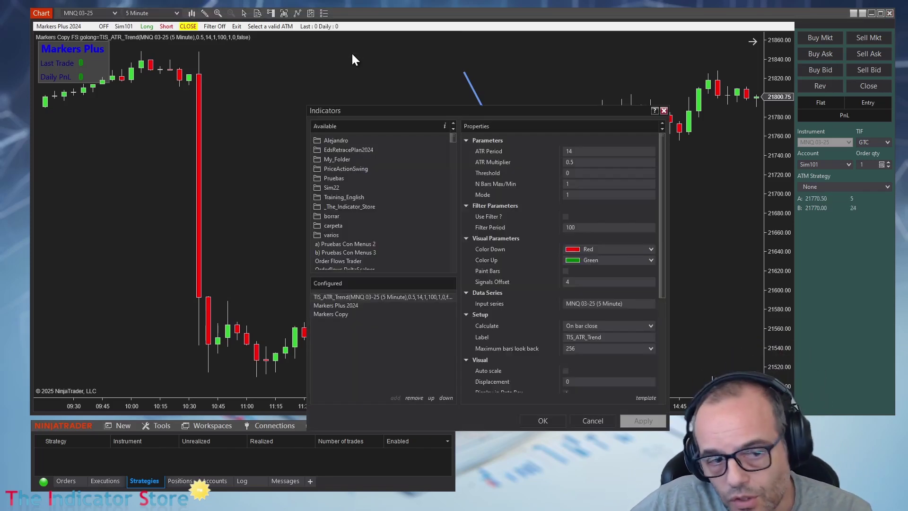
click(330, 314)
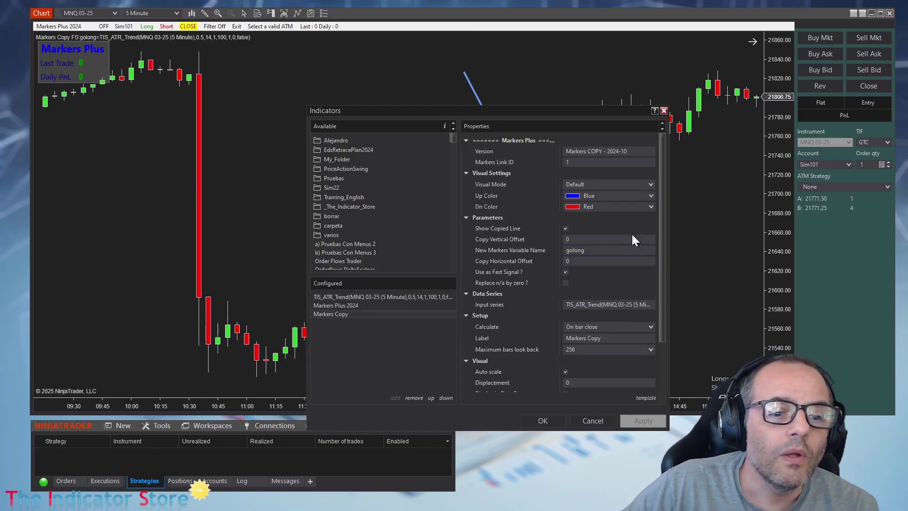
click(593, 420)
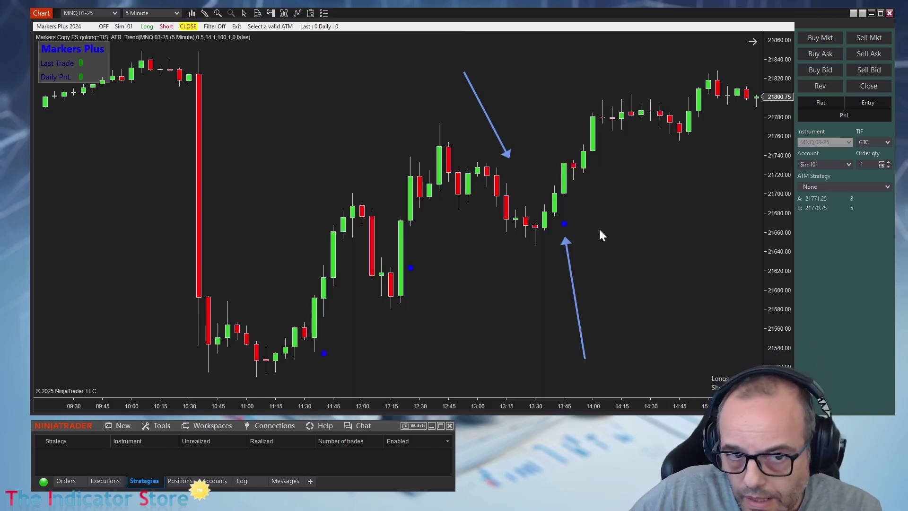
- Copy the golong Markers Copy indicator from its blue dot on the chart and paste a duplicate onto the same chart
click(563, 223)
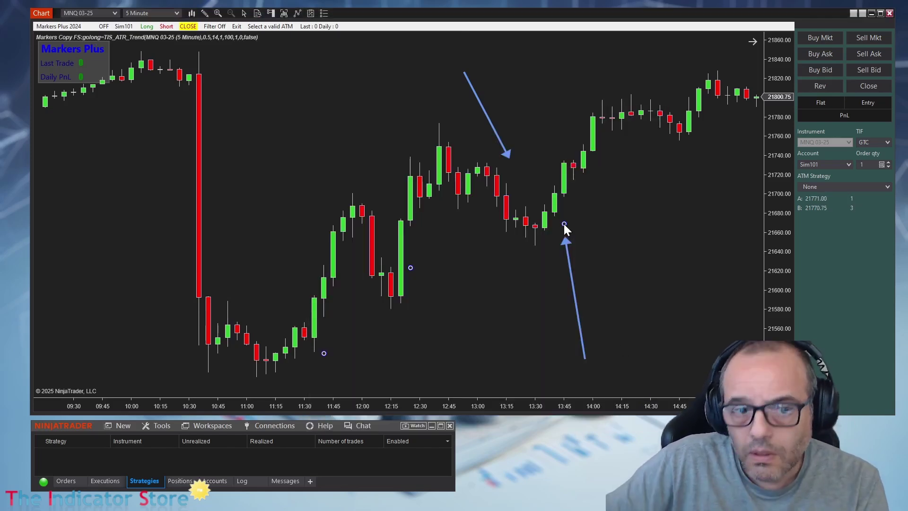
right_click(564, 226)
click(510, 235)
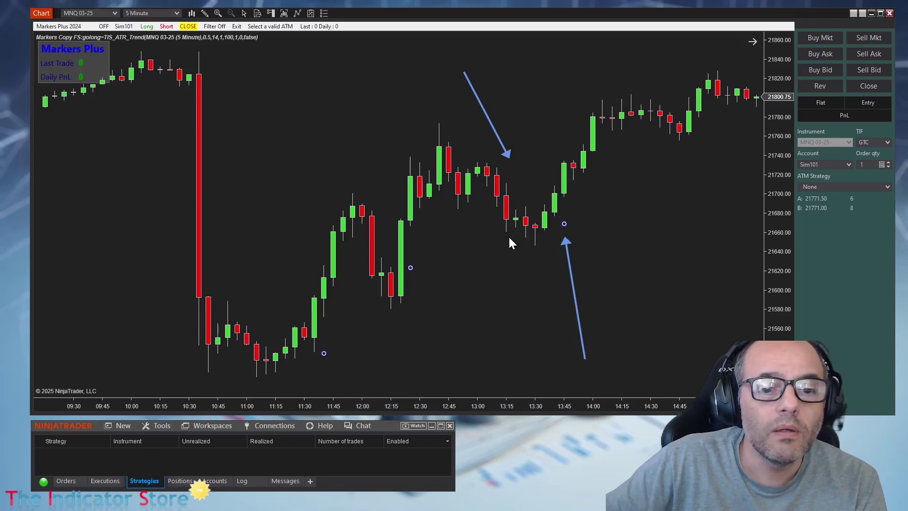
click(461, 252)
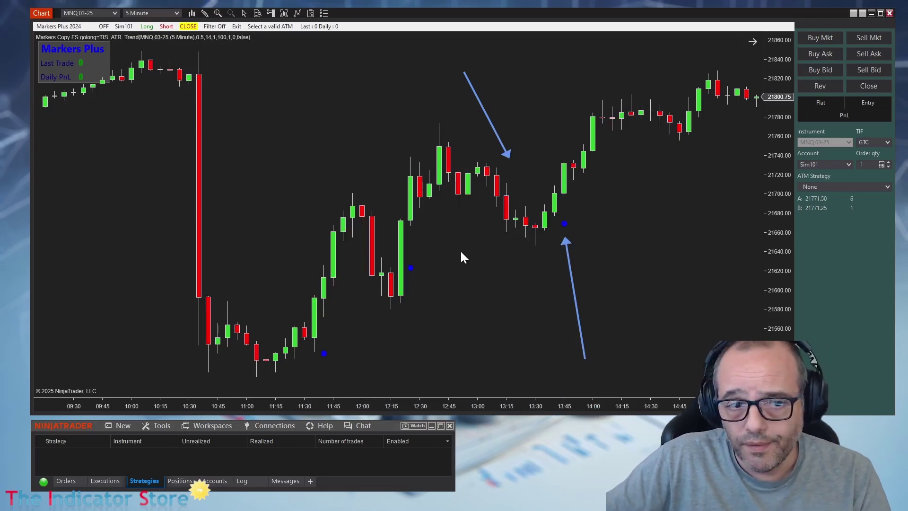
right_click(461, 253)
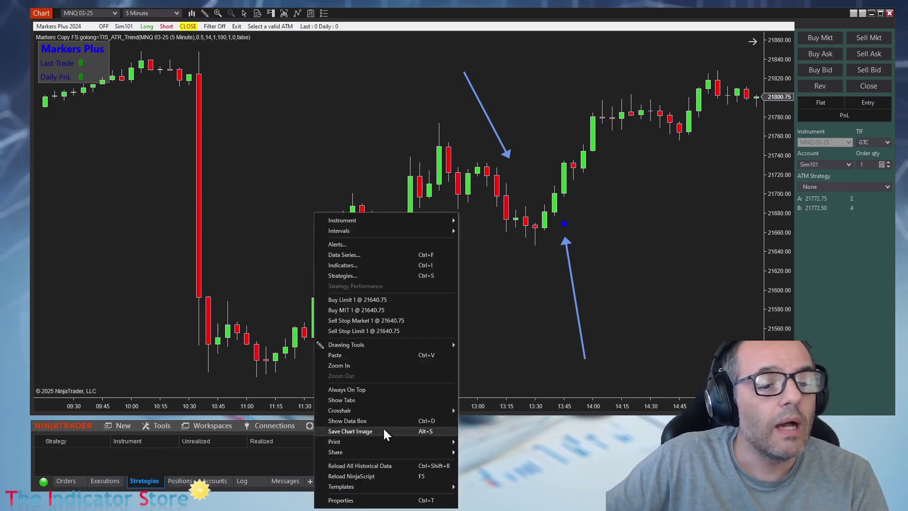
click(350, 354)
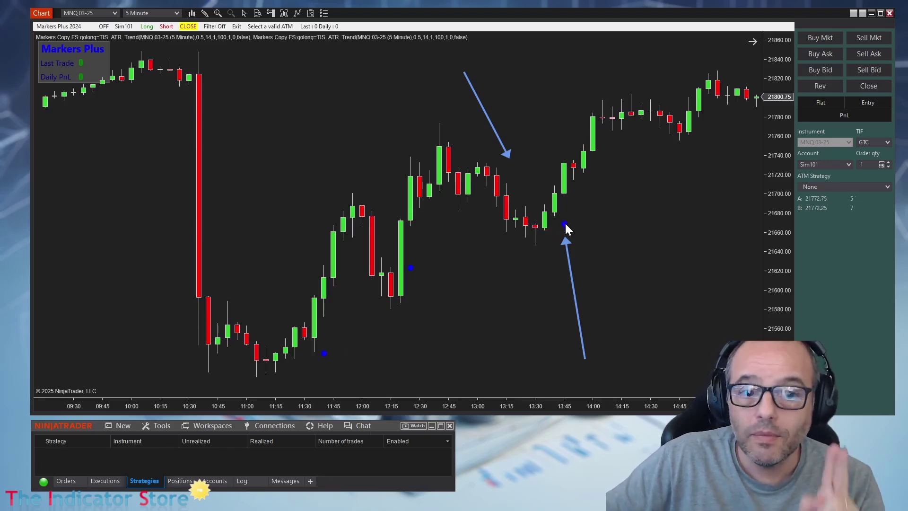
- Compare the settings of the two configured Markers Copy indicators and close the dialog without changes
right_click(467, 199)
click(483, 253)
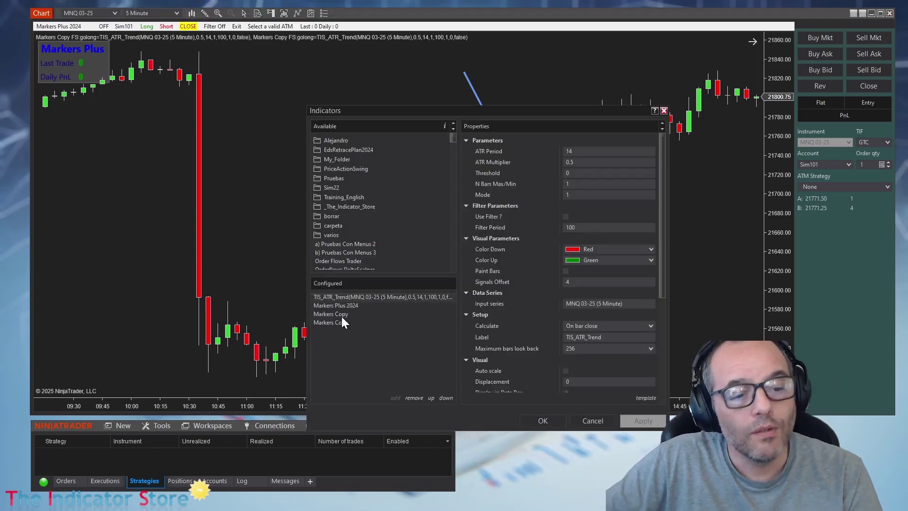
click(341, 316)
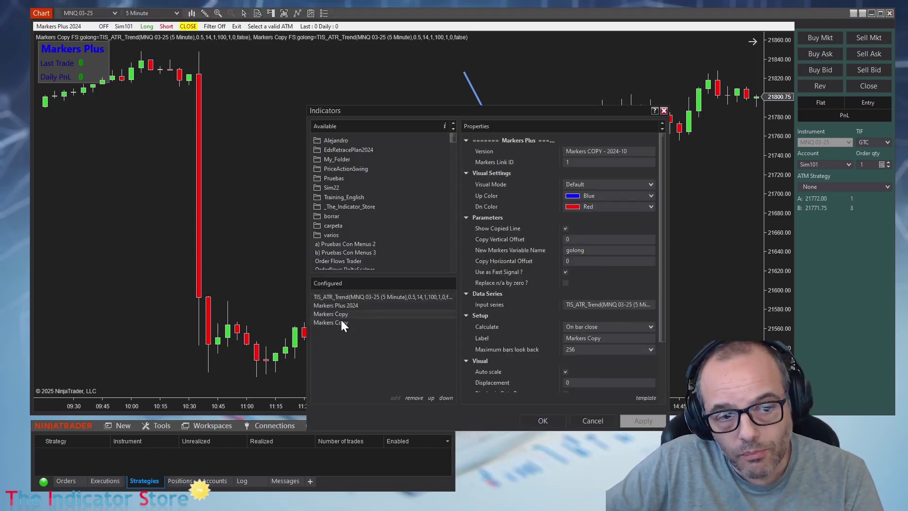
click(341, 320)
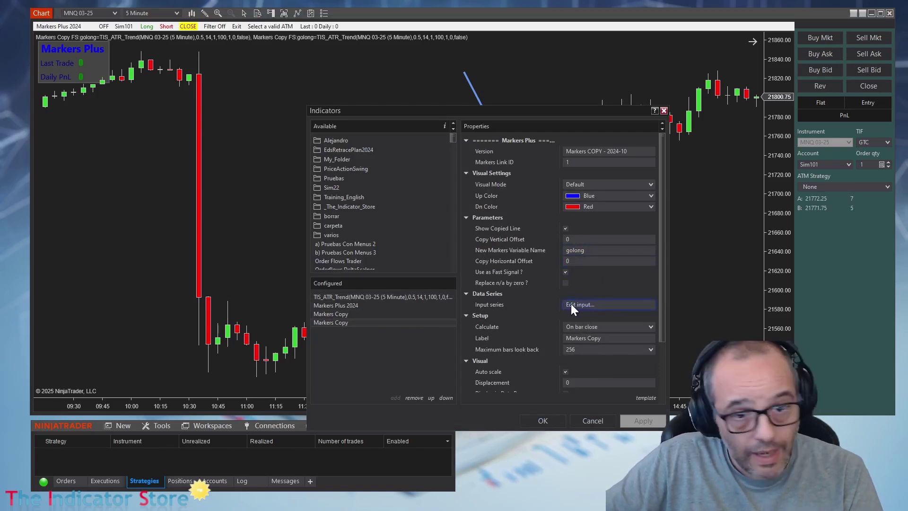
click(592, 420)
- Paste five extra Markers Copy duplicates onto the chart and remove them from the configured indicators, keeping two
right_click(623, 234)
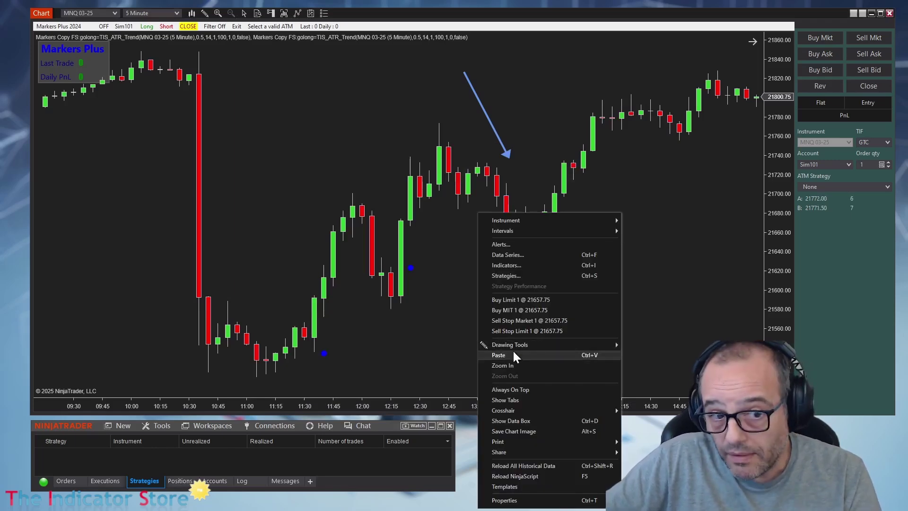
key(ctrl+v)
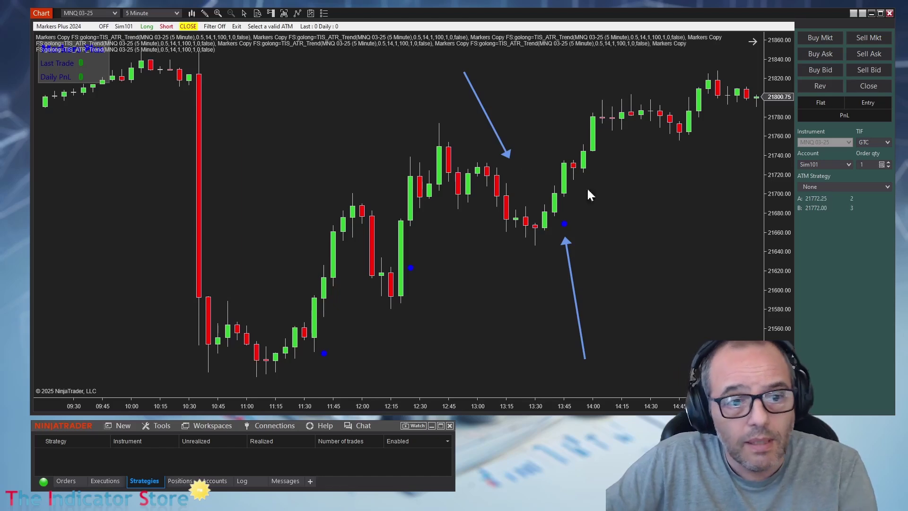
right_click(452, 141)
click(399, 204)
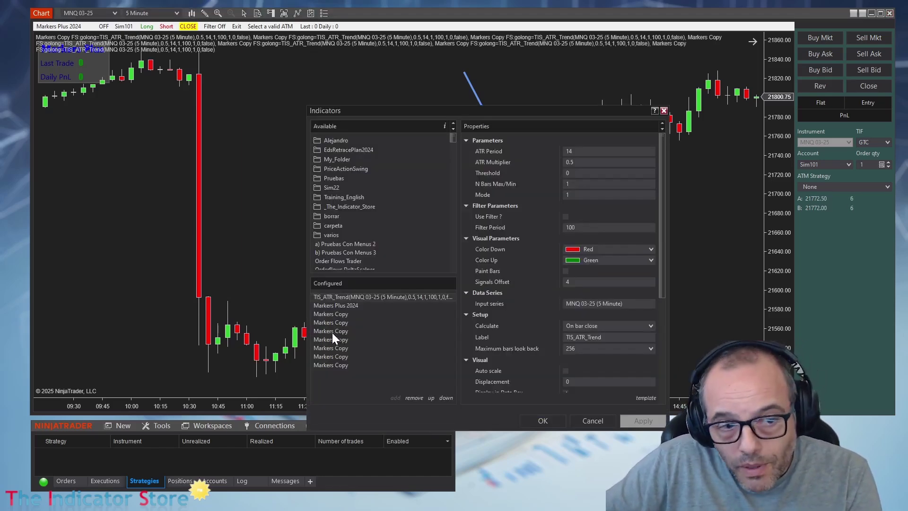
click(336, 330)
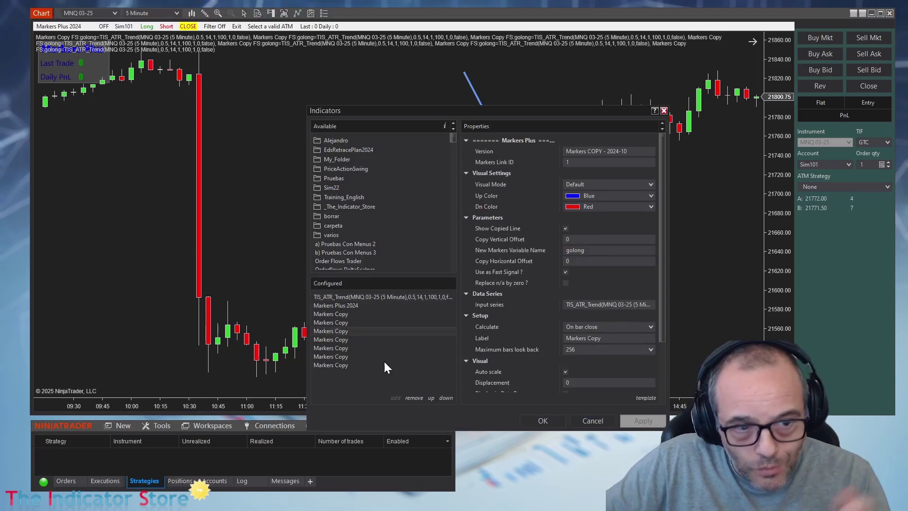
click(418, 399)
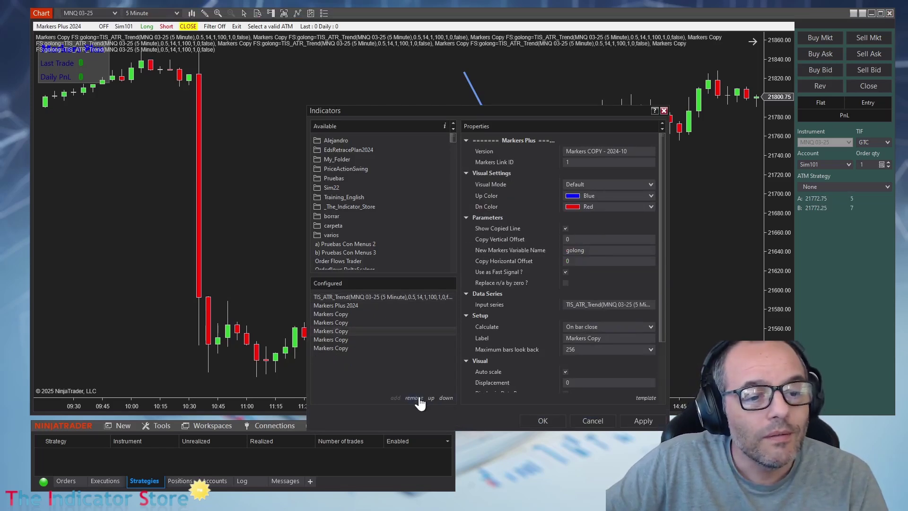
click(416, 398)
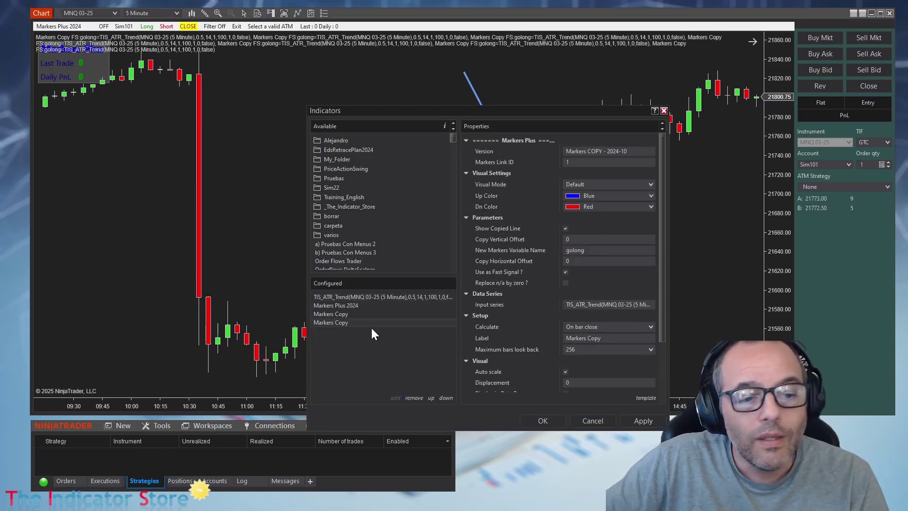
- Set the New Markers Variable Name of the second Markers Copy to goshort
click(346, 322)
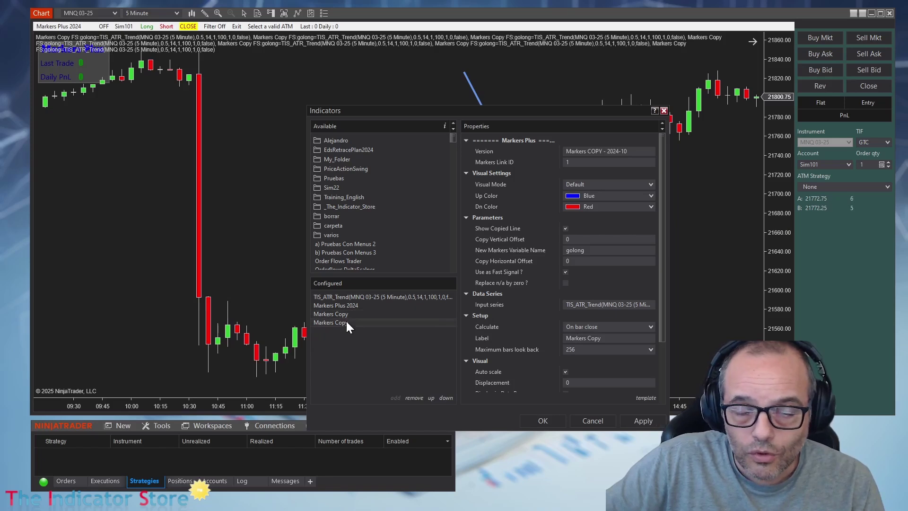
click(572, 251)
text(gosh)
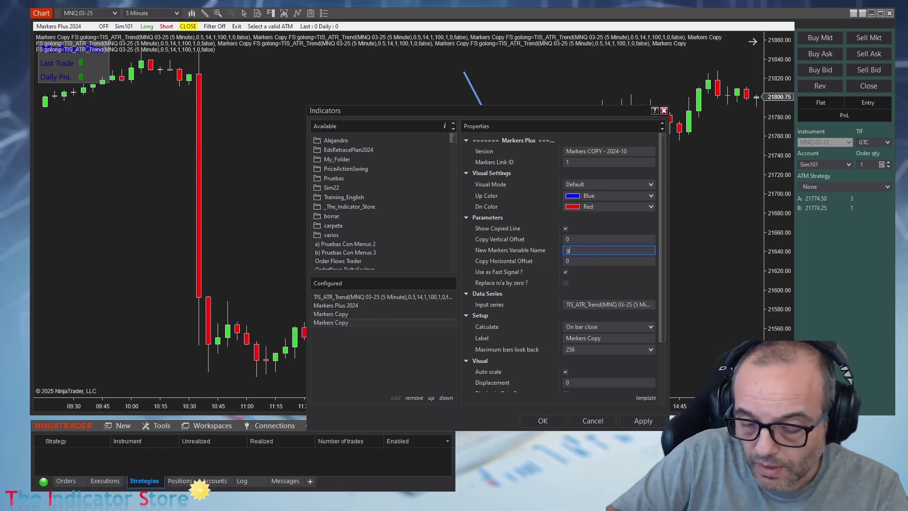
text(ort)
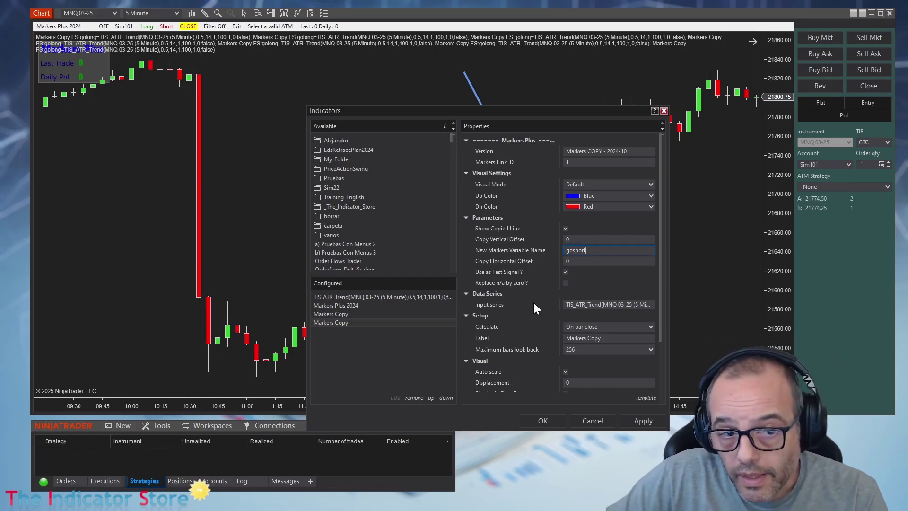
- Set the plot of the goshort Markers Copy's TIS_ATR_Trend input series to Signal DN and confirm it
click(580, 303)
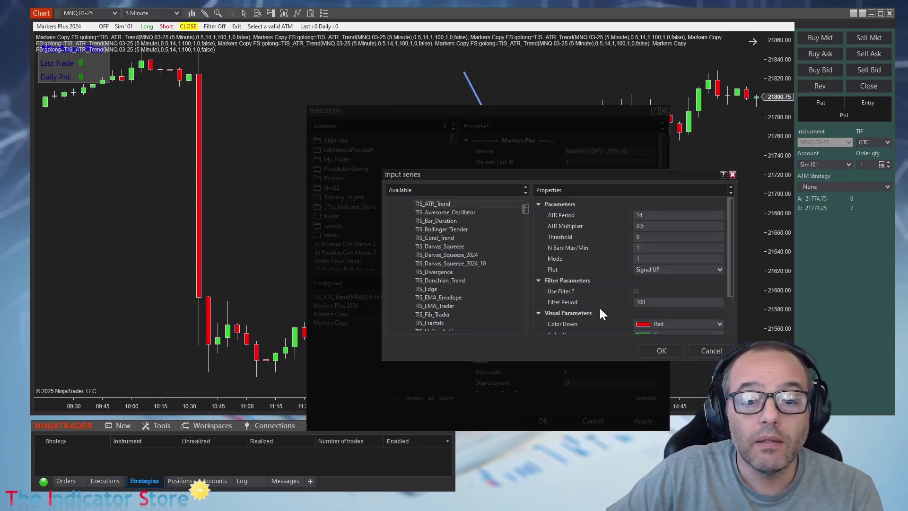
click(654, 269)
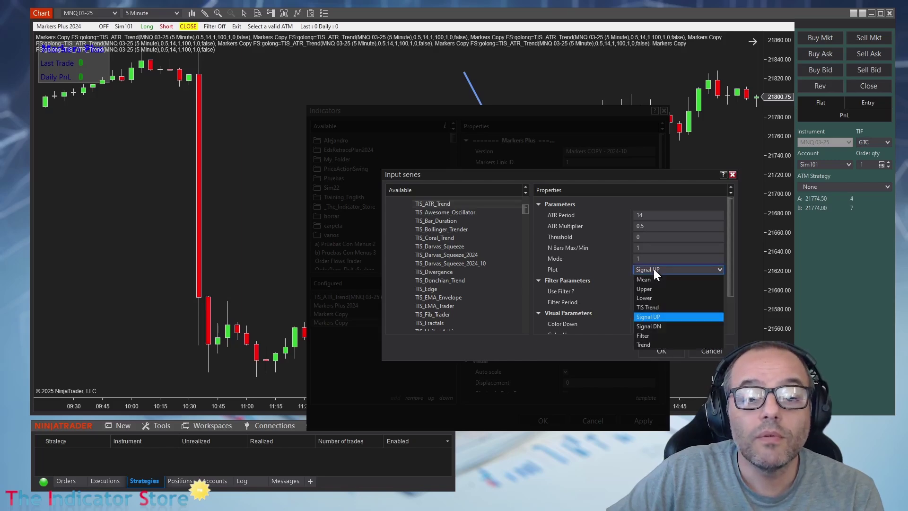
click(656, 326)
click(660, 351)
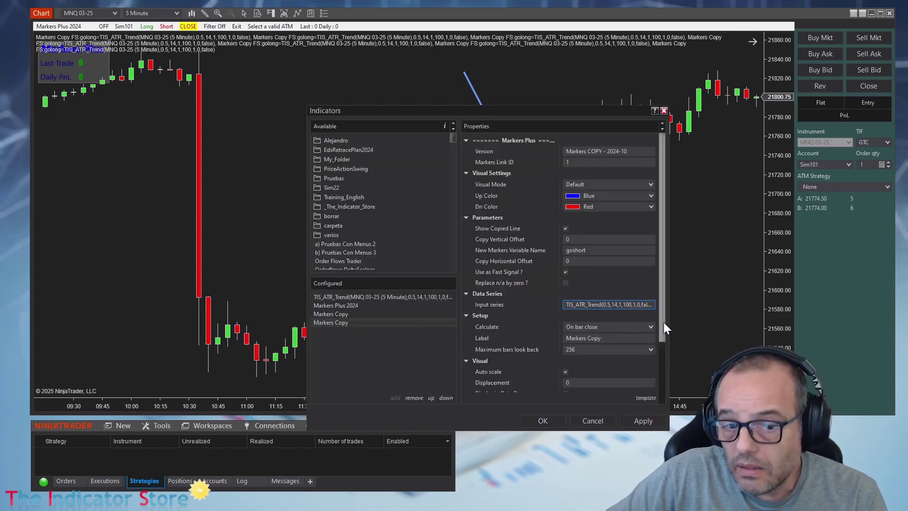
- Change the goshort Markers Copy plot color to Red and apply the settings to the chart
drag(663, 322, 661, 436)
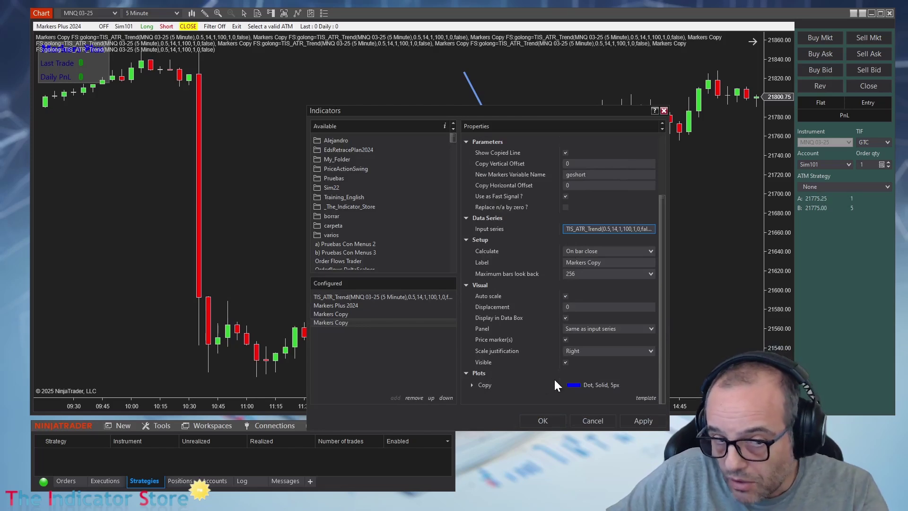
drag(563, 110, 357, 107)
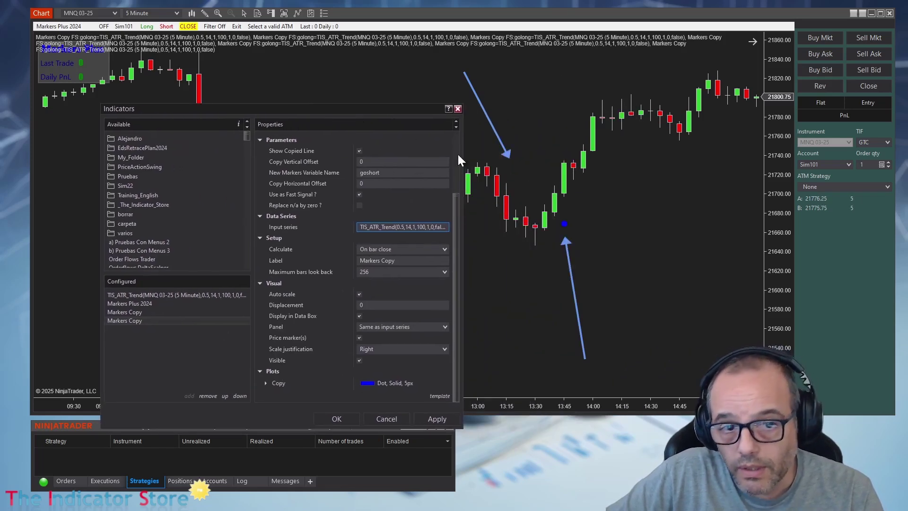
click(265, 382)
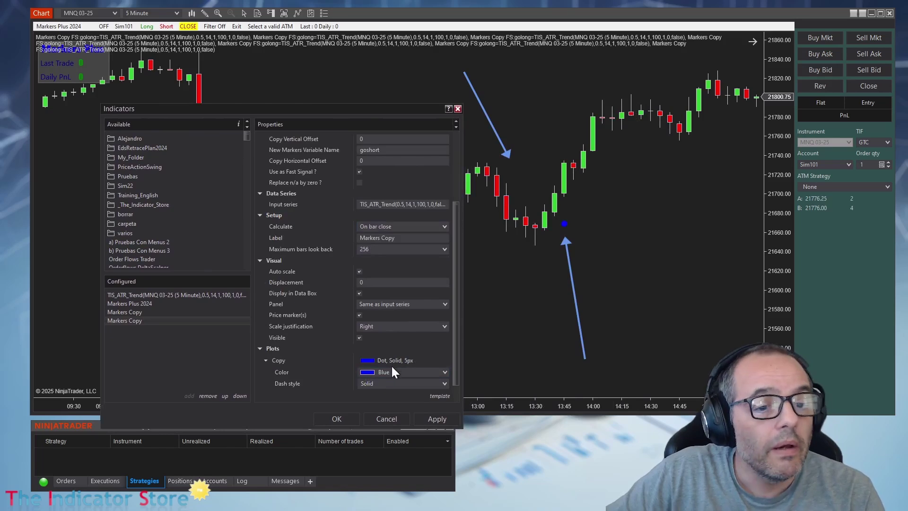
click(388, 371)
text(Red)
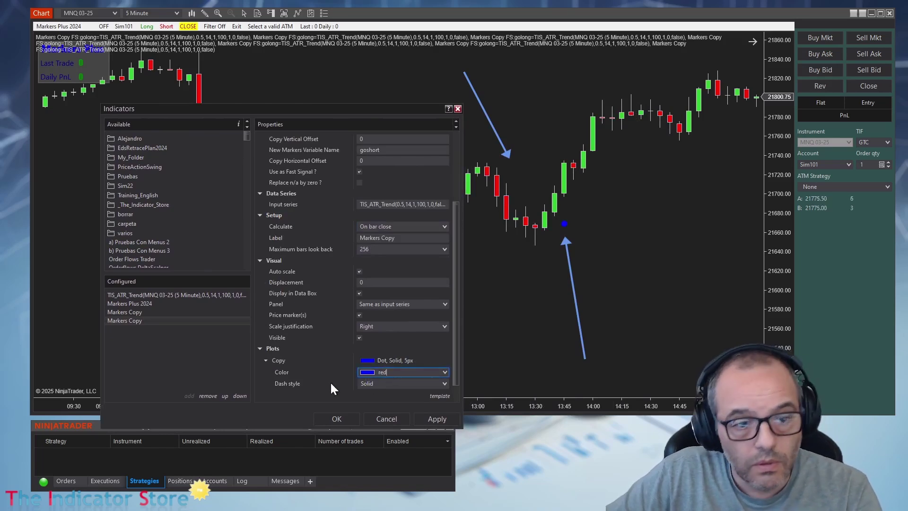
click(438, 417)
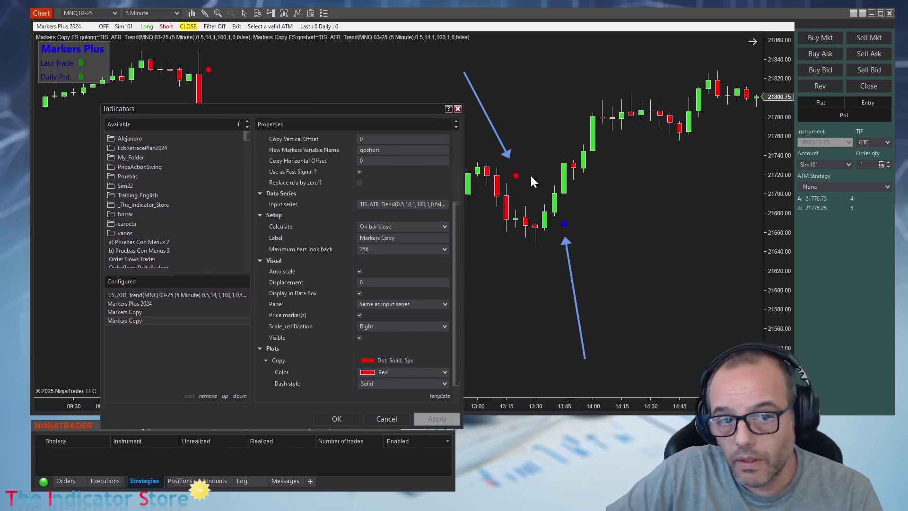
- Make the TIS_ATR_Trend indicator visible and apply it to the chart, keeping the Indicators dialog clear of the signals
click(142, 295)
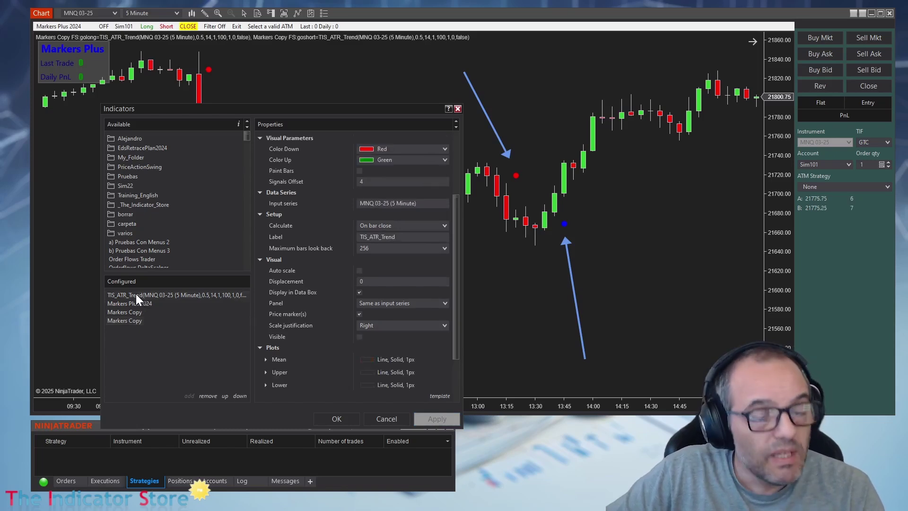
click(359, 337)
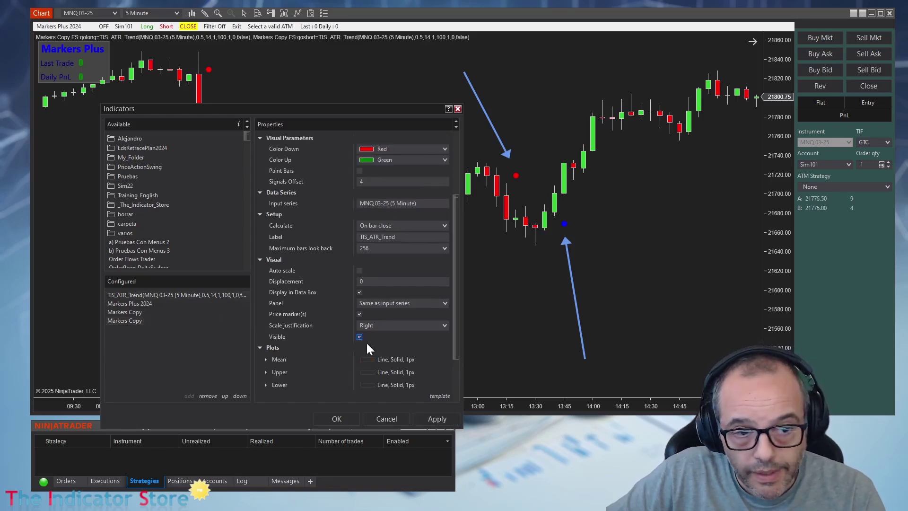
click(437, 419)
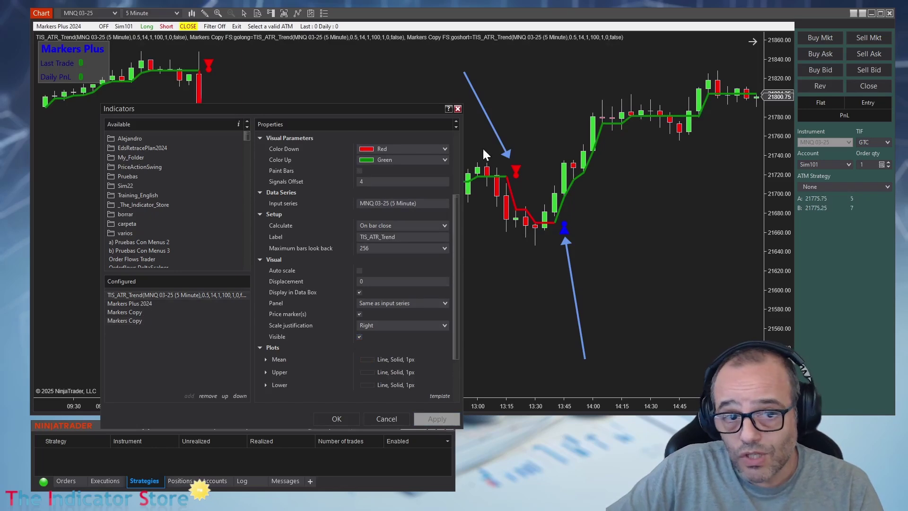
drag(404, 116, 454, 330)
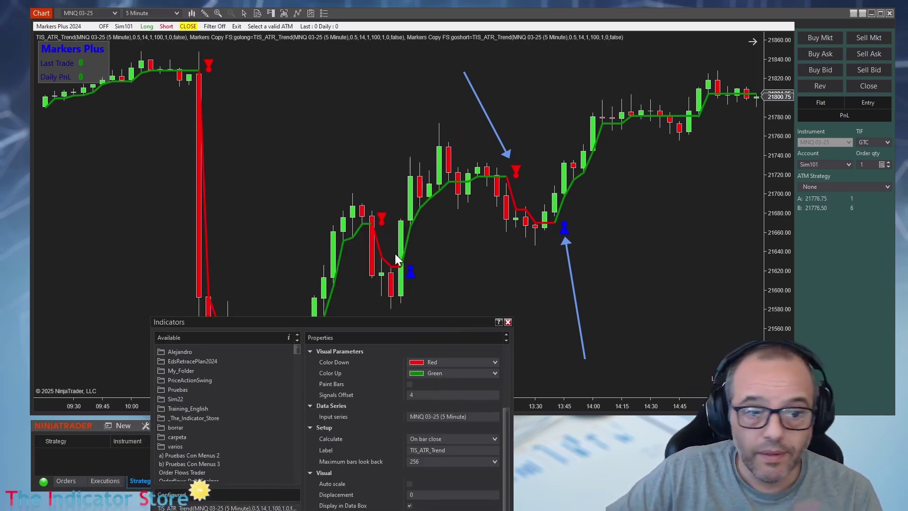
drag(388, 327, 364, 94)
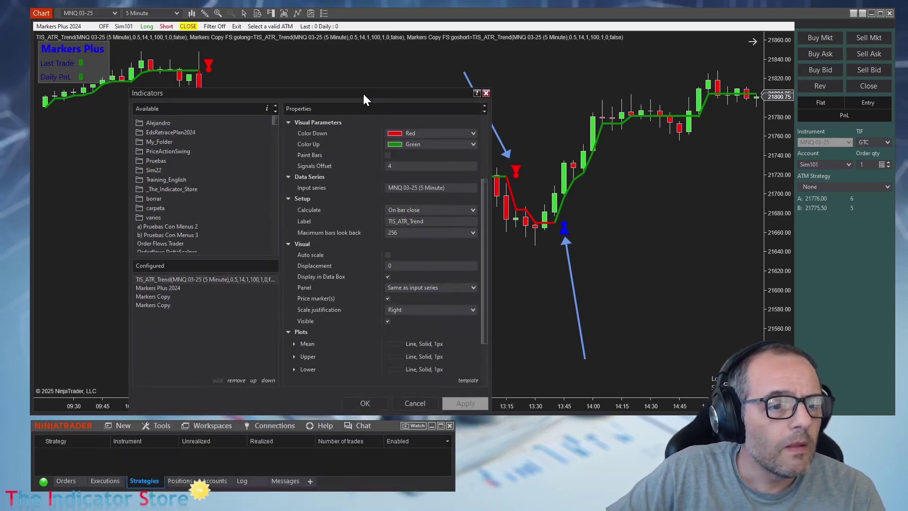
- Set the plot width of both the golong and goshort Markers Copy indicators to 1 and confirm the indicator settings
click(161, 297)
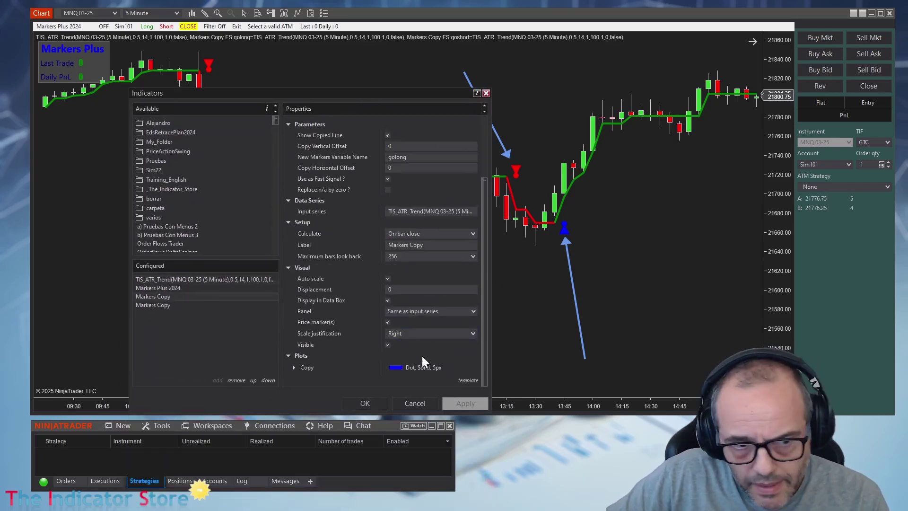
click(294, 368)
scroll(378, 367, down, 2)
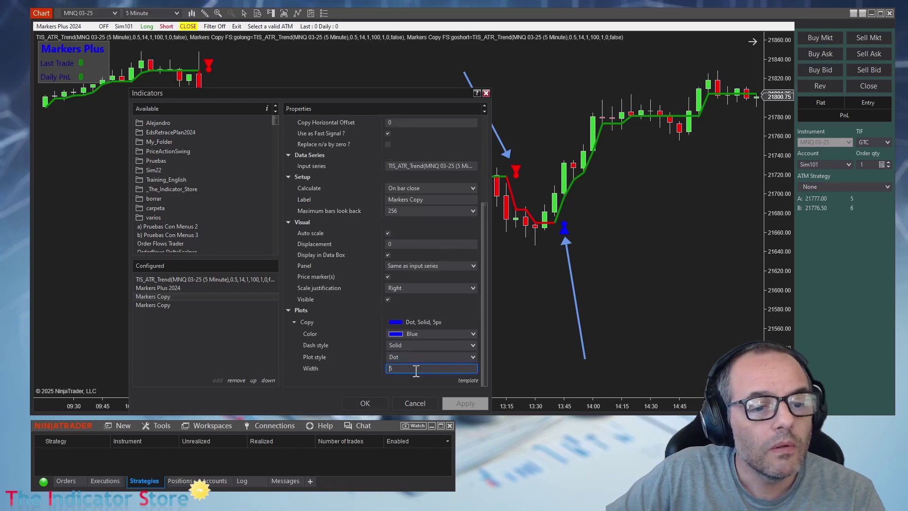
text(1)
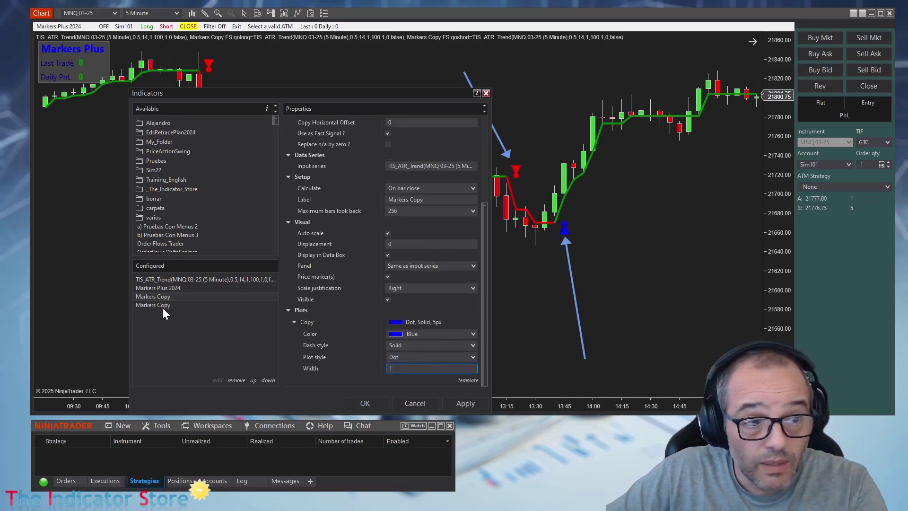
click(158, 304)
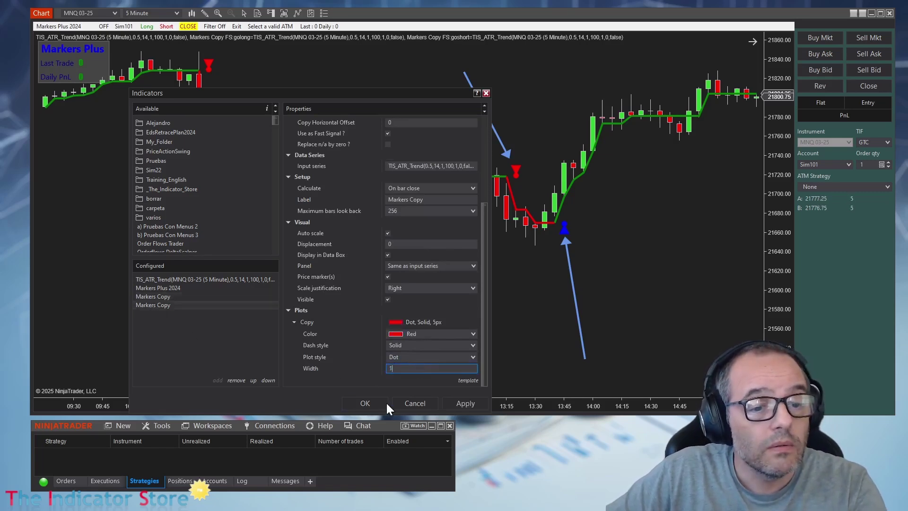
click(363, 403)
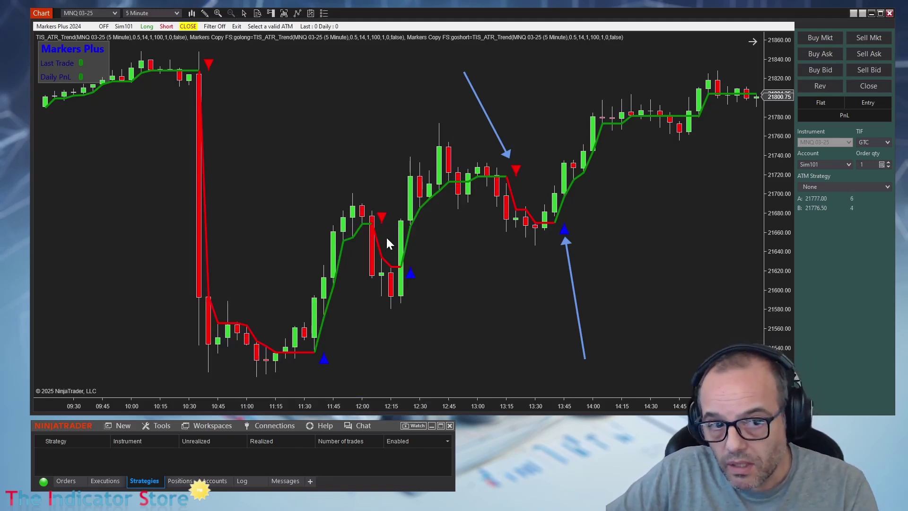
- Highlight the goshort and golong Markers Copy plots on the chart to compare their dots with the trend signal arrows
click(517, 177)
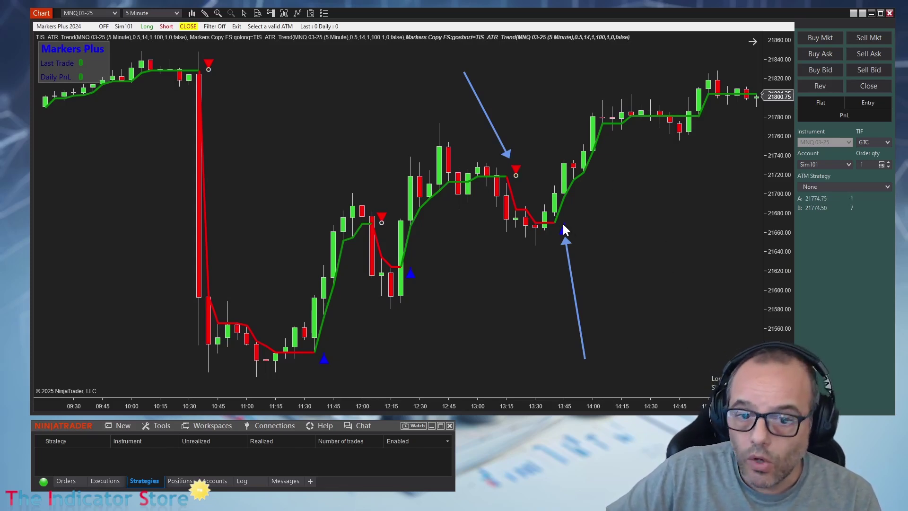
click(654, 273)
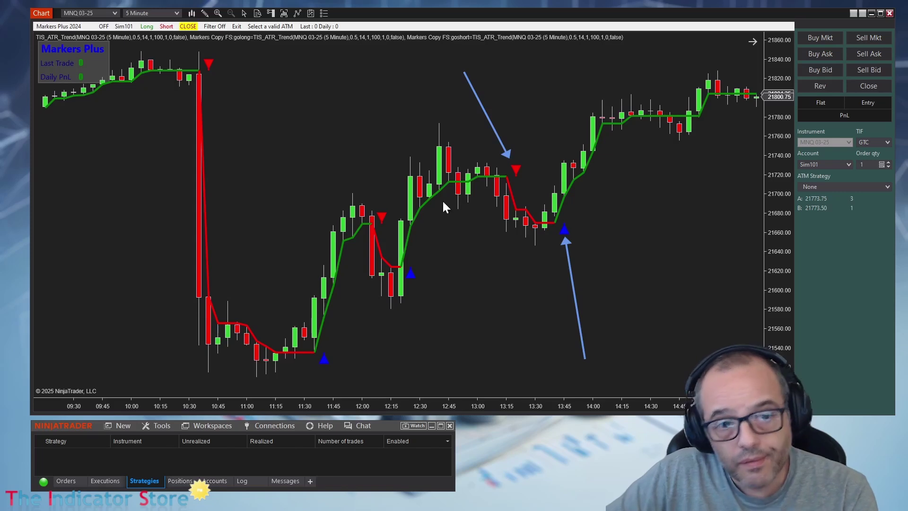
click(564, 223)
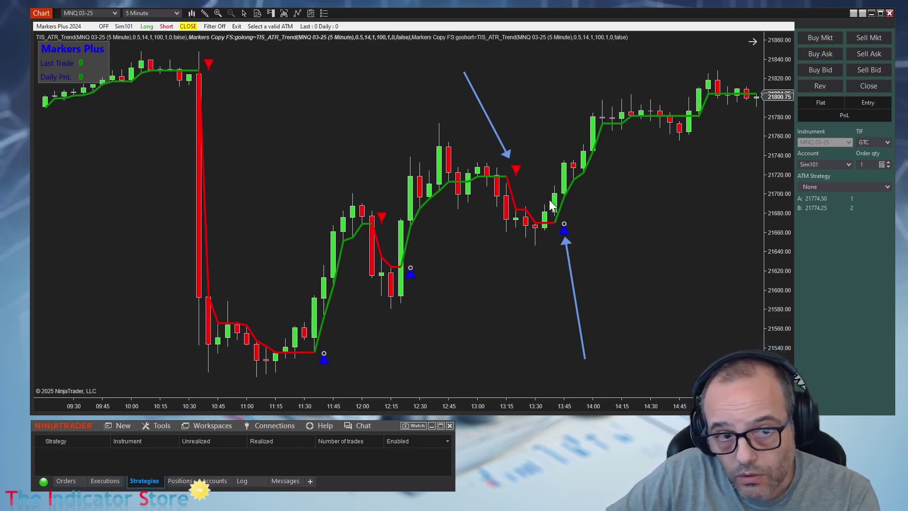
click(515, 176)
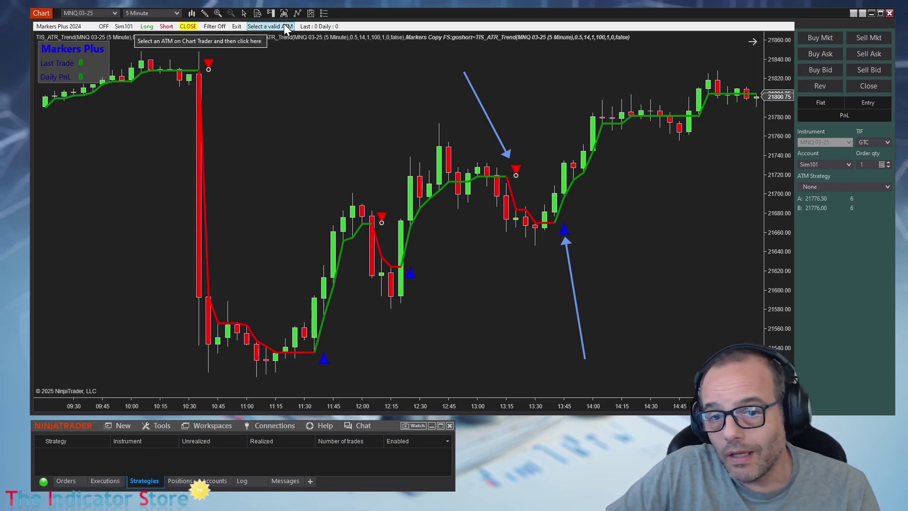
- Start a custom ATM strategy with an order quantity of 2 and add a second target
click(887, 187)
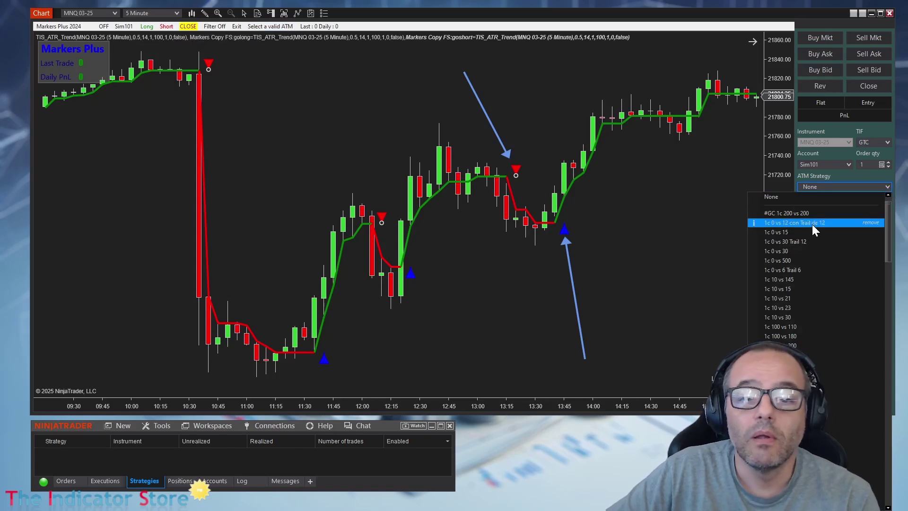
click(778, 198)
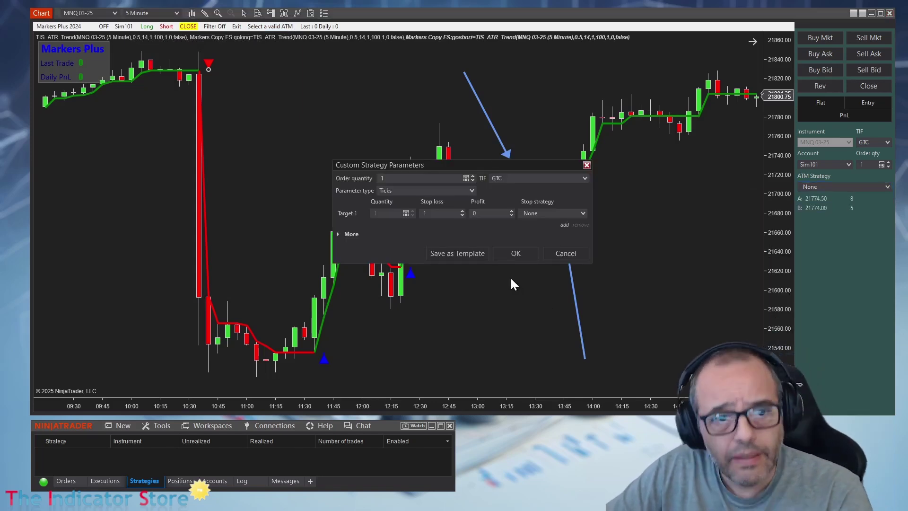
drag(463, 168, 591, 260)
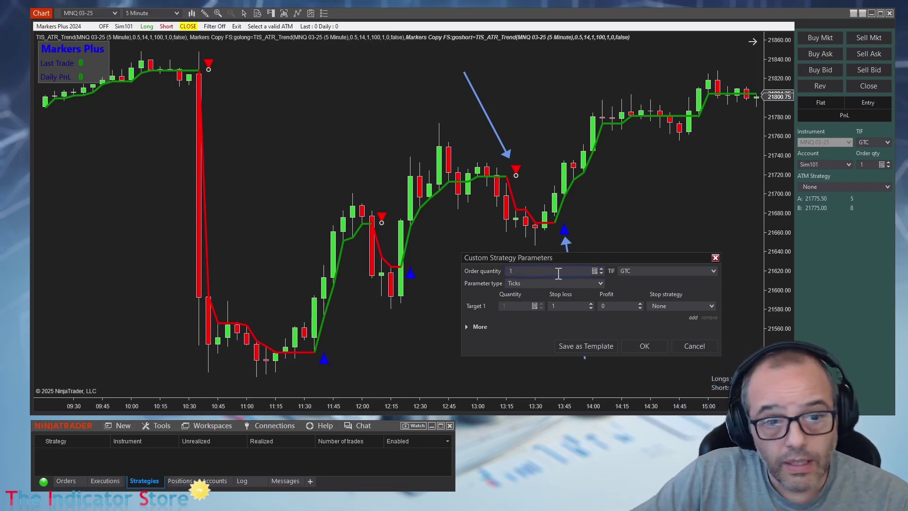
double_click(559, 270)
text(2)
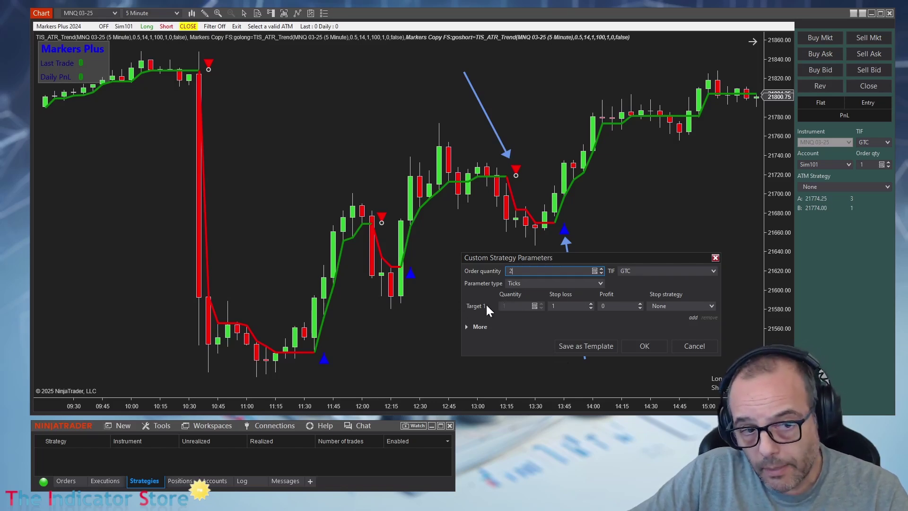
click(693, 318)
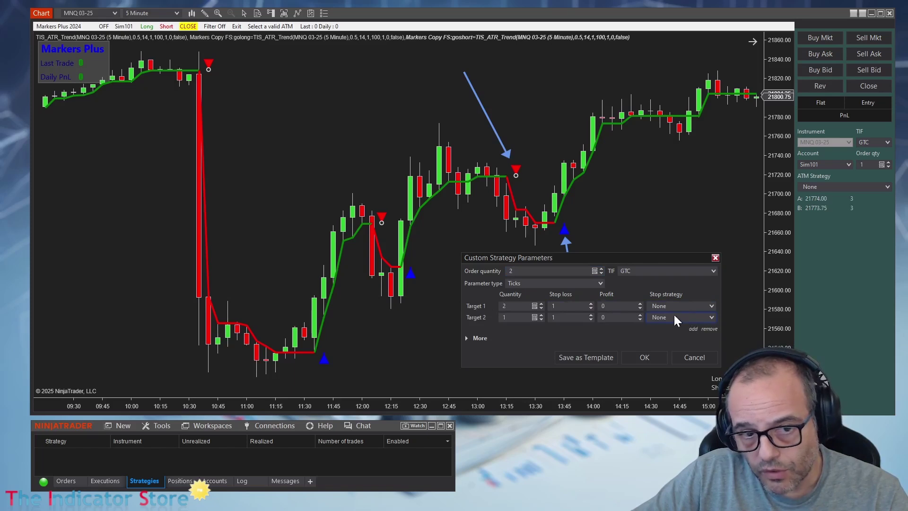
- Give both targets quantity 1 and a 50-tick stop loss, with profits of 50 ticks for Target 1 and 100 for Target 2
drag(511, 303, 497, 305)
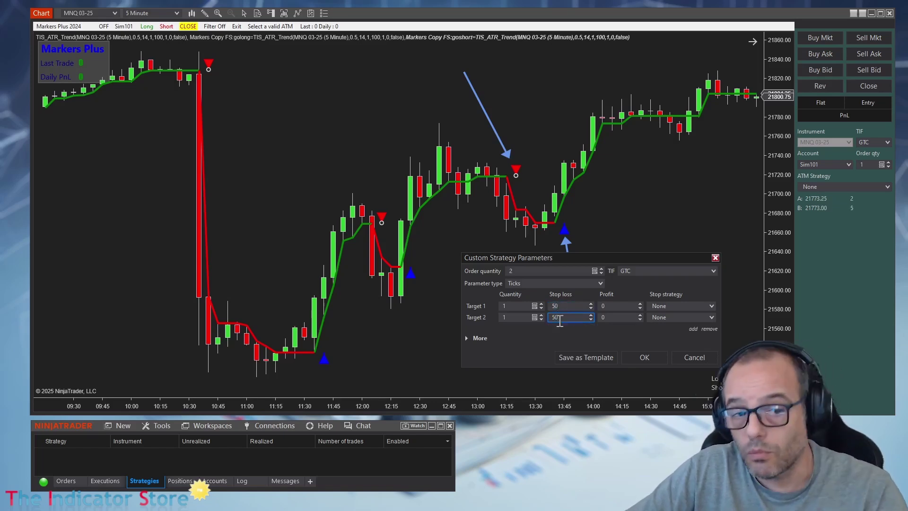
click(612, 307)
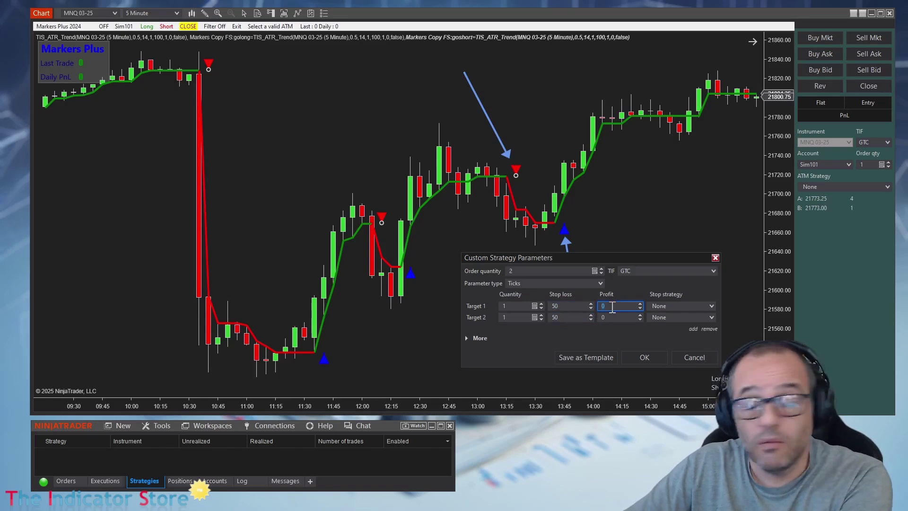
text(50)
click(613, 316)
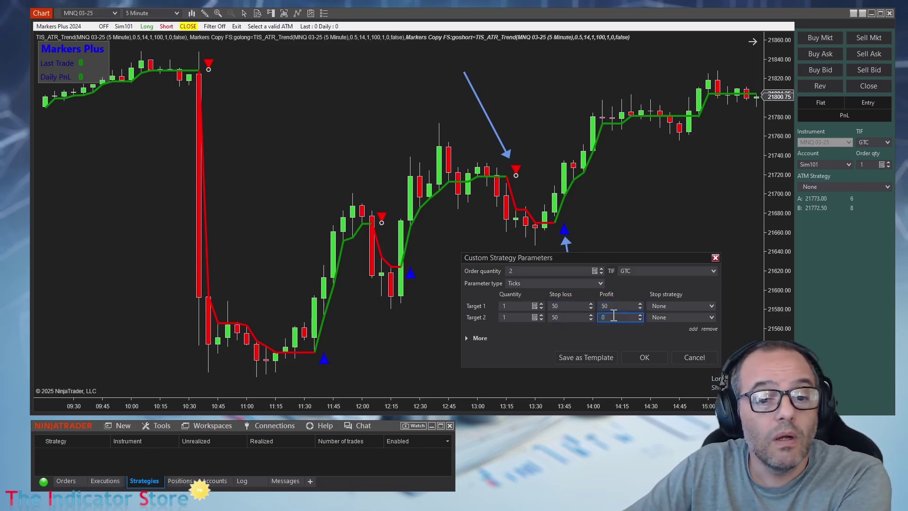
text(100)
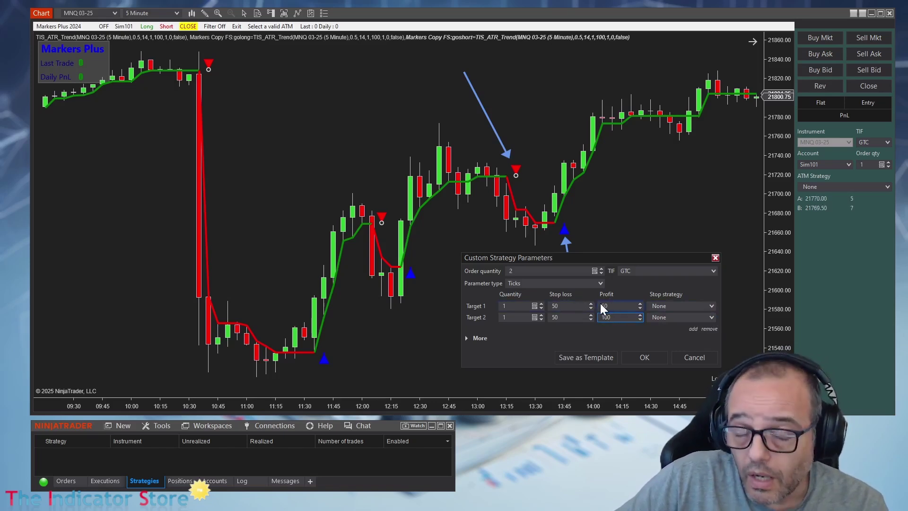
- Give Target 2 a custom stop strategy with auto breakeven at a profit trigger of 50 plus 1 and confirm it
click(700, 317)
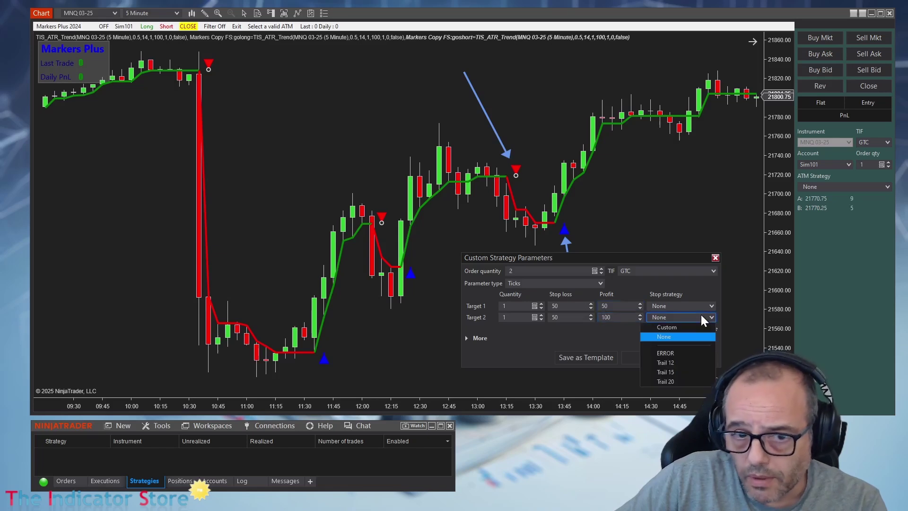
click(670, 327)
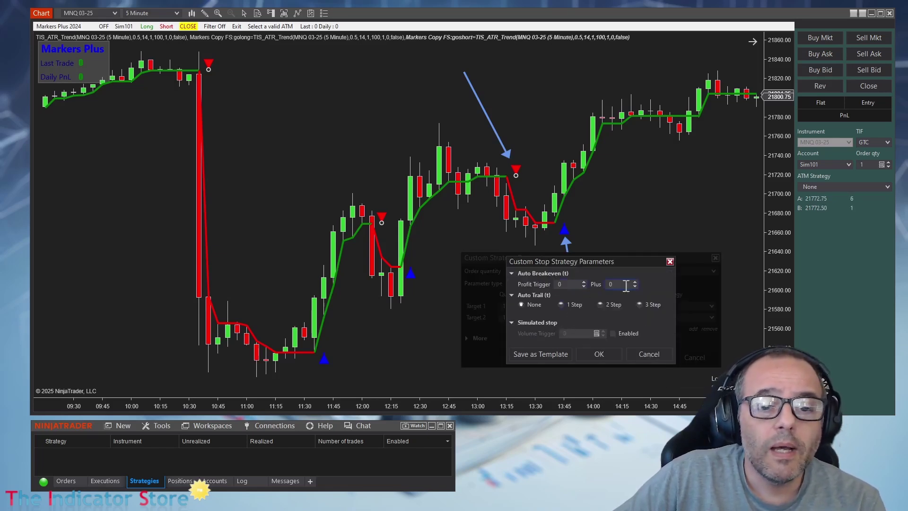
click(570, 285)
text(50)
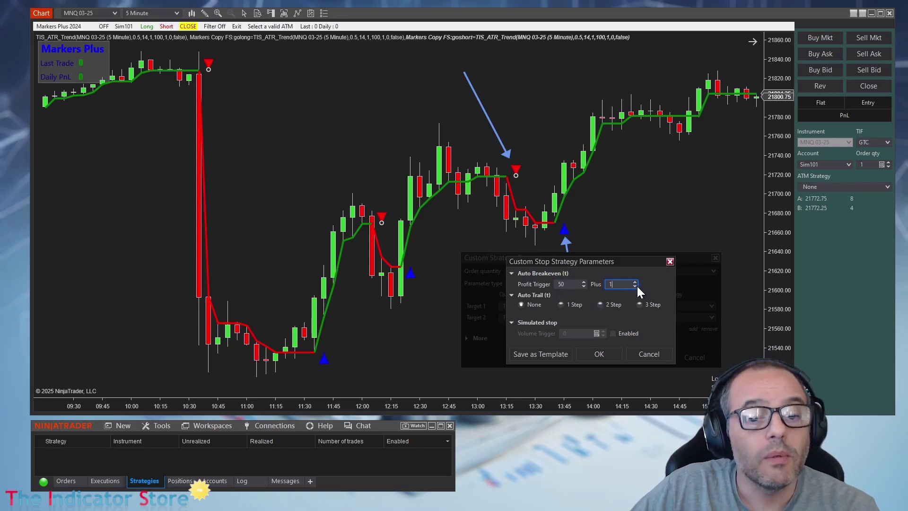
click(630, 354)
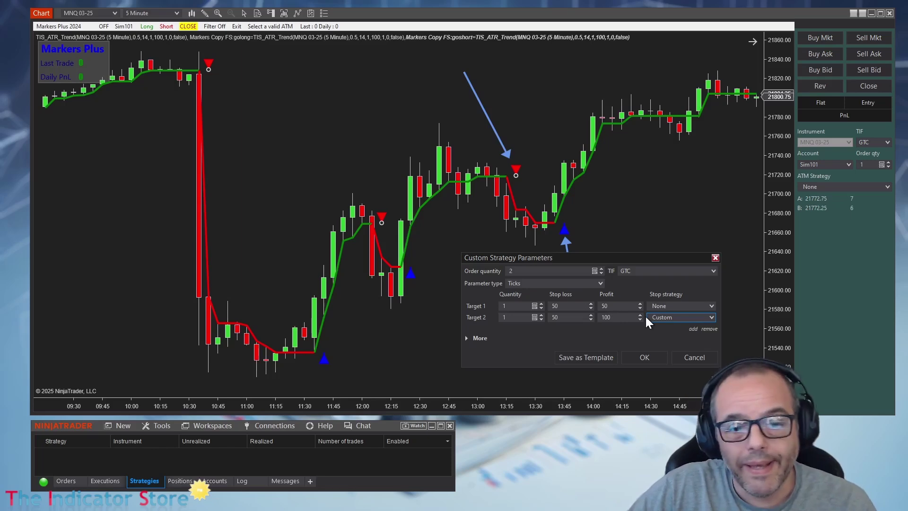
- Save the ATM strategy as template "2c 50 and 100 vs 50", confirm it for the chart, and return to the latest bars
click(592, 358)
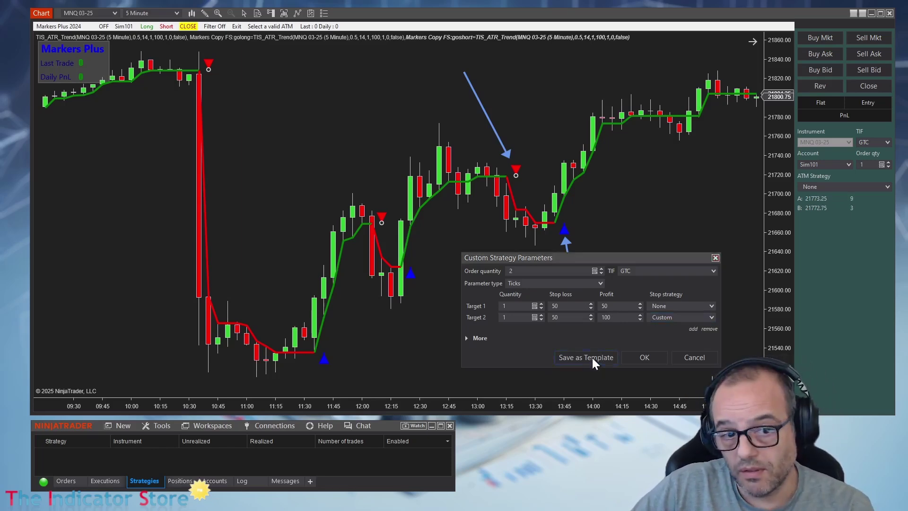
drag(626, 220, 227, 88)
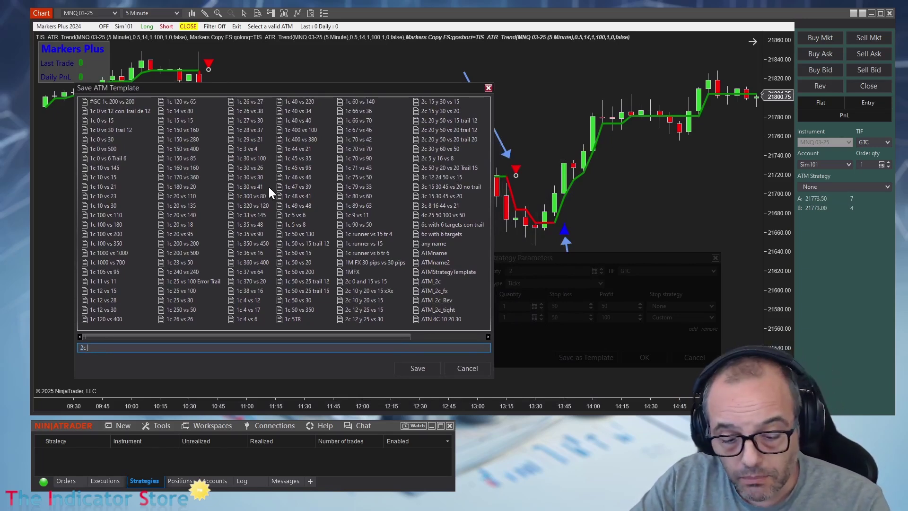
text(50 and 1)
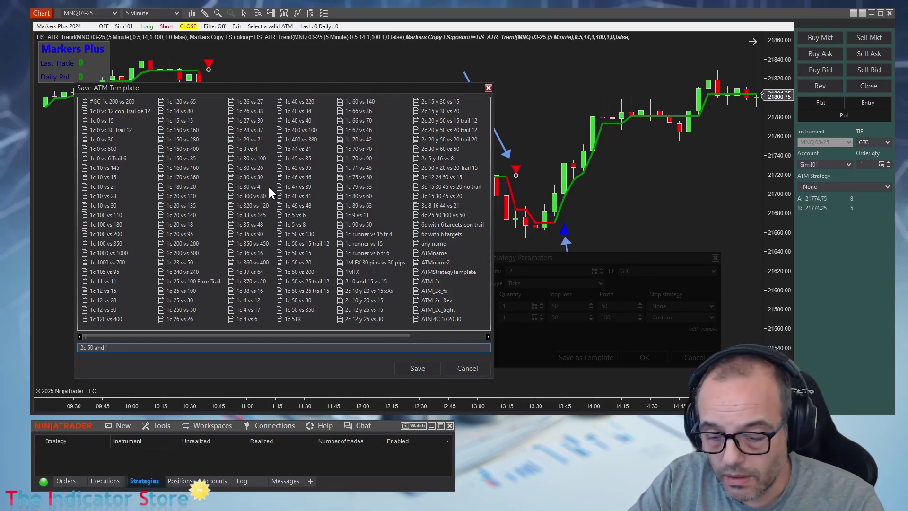
text(00 v)
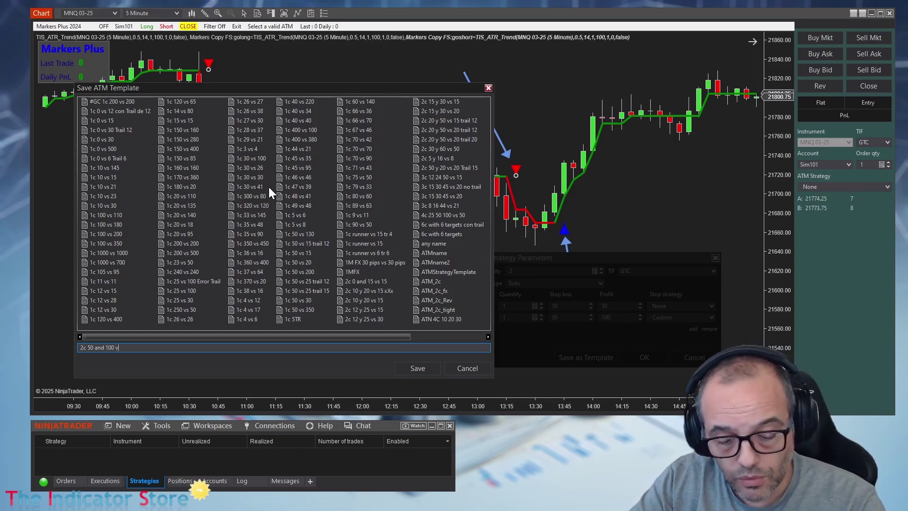
text(s 50)
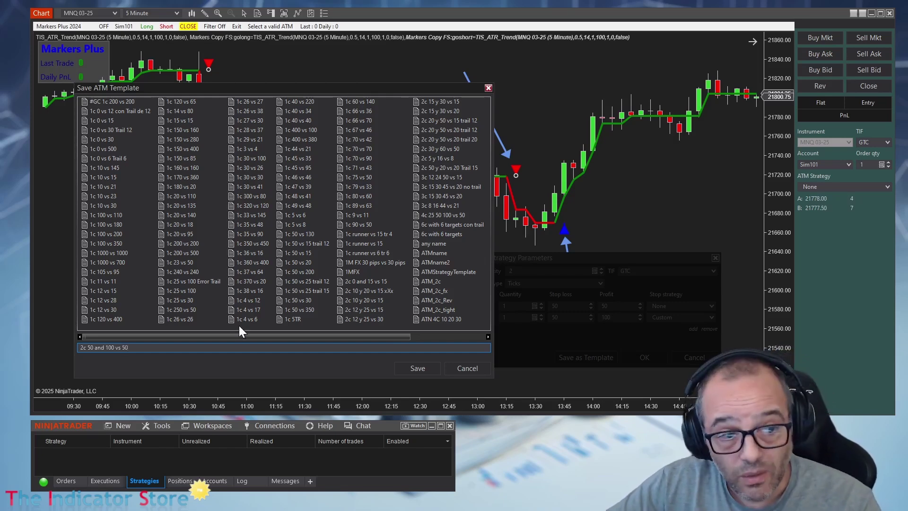
click(429, 368)
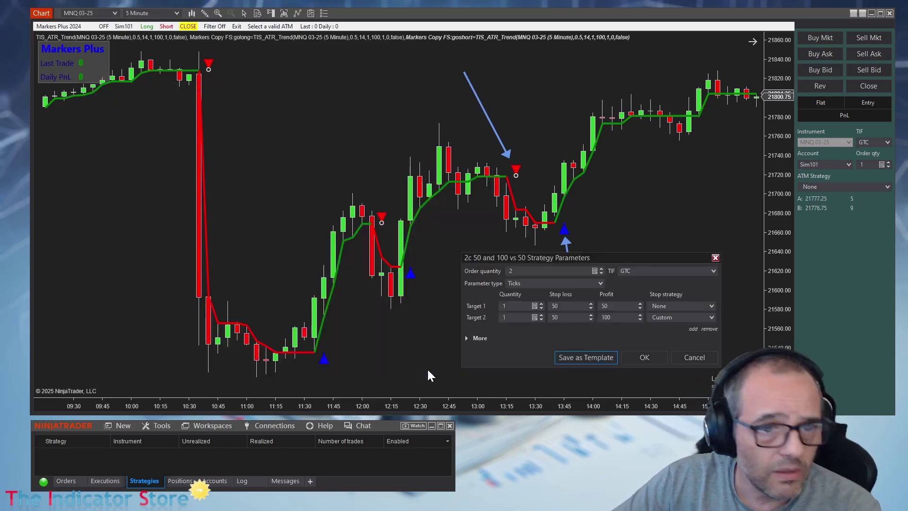
click(644, 358)
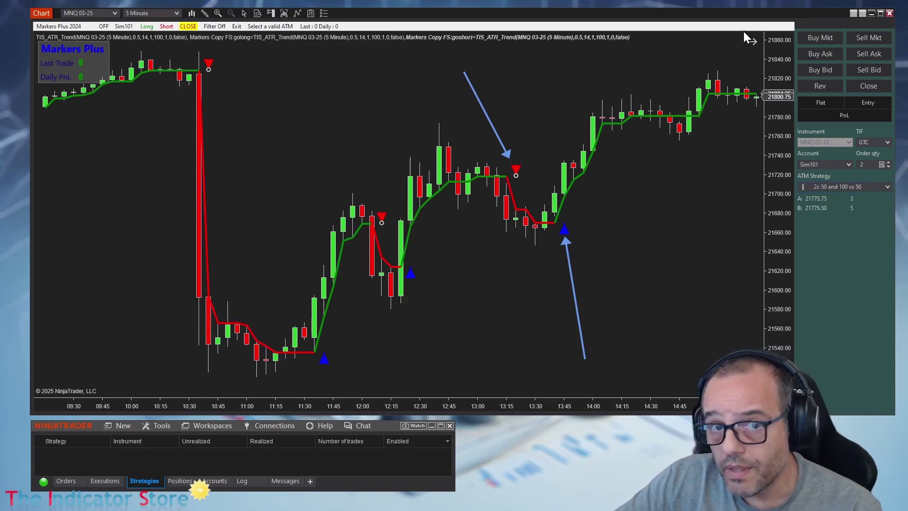
click(753, 42)
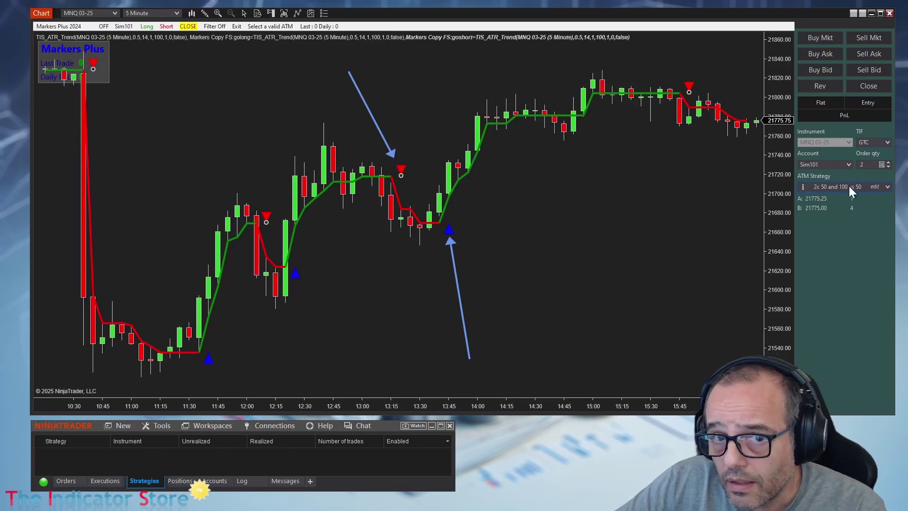
- Sell 2 contracts at market with the "2c 50 and 100 vs 50" ATM strategy and move the profit target orders to the current price
scroll(709, 199, down, 3)
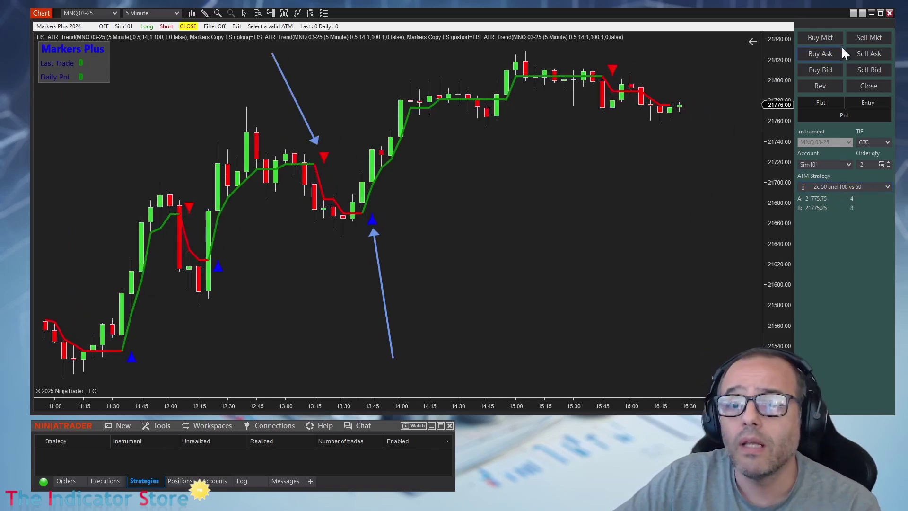
click(876, 39)
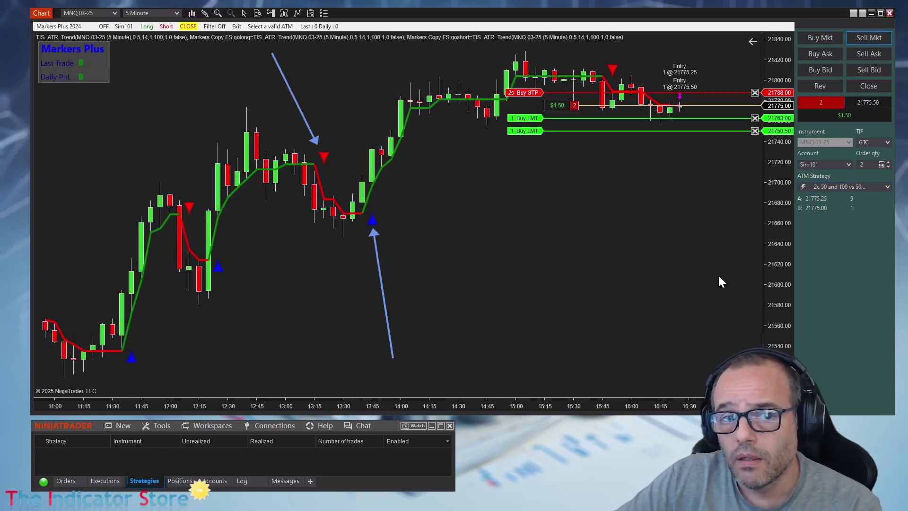
drag(775, 262, 777, 214)
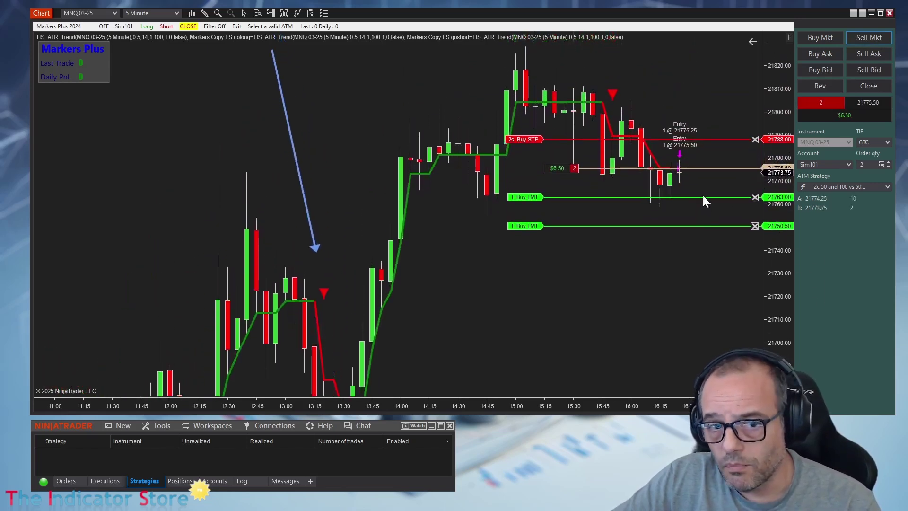
drag(703, 196, 704, 235)
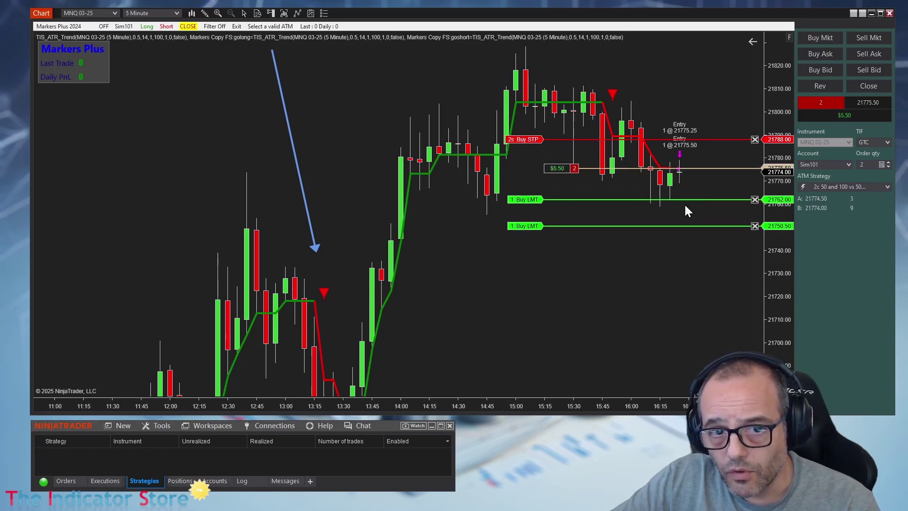
drag(690, 199, 703, 177)
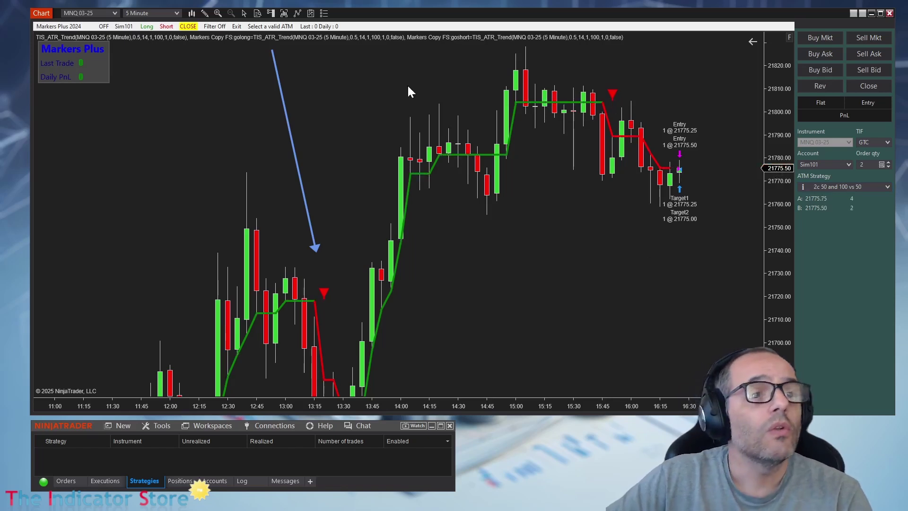
- Load the chart's ATM strategy into Markers Plus, and switch the chart's own ATM strategy to "3c 12 24 50 vs 15"
click(267, 29)
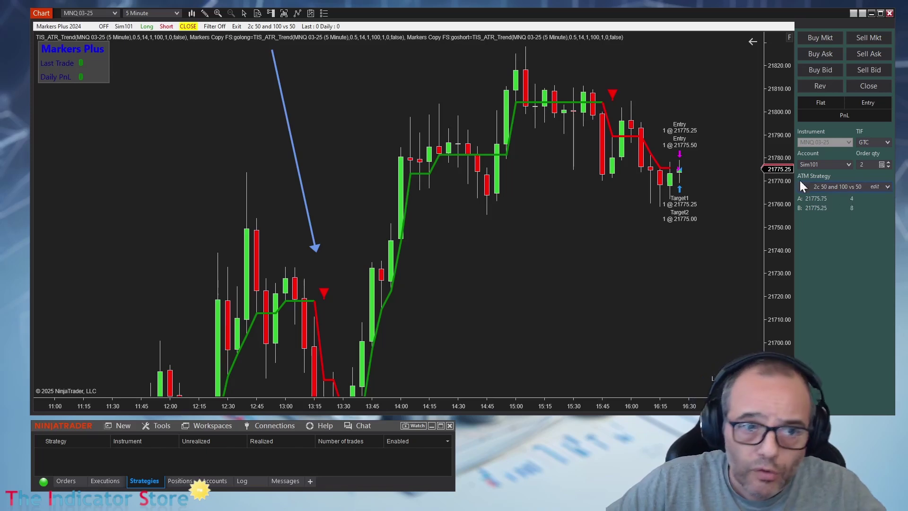
click(888, 187)
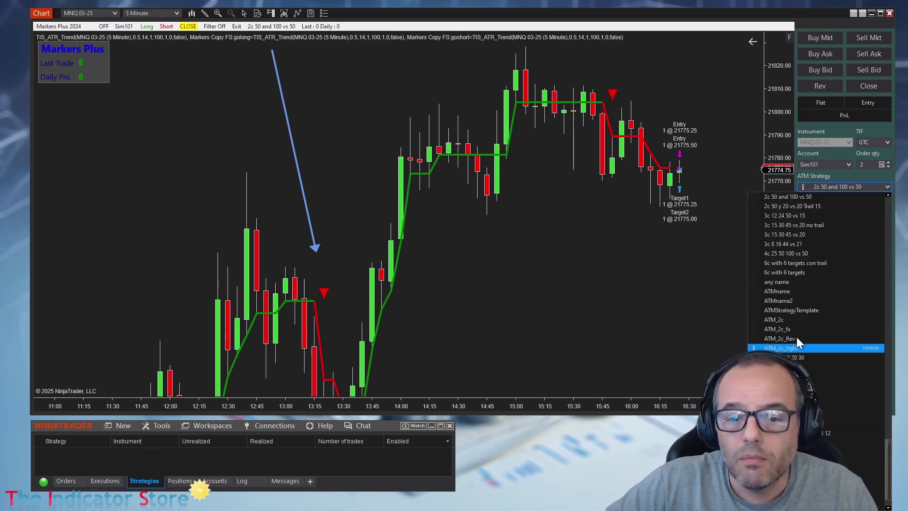
click(796, 215)
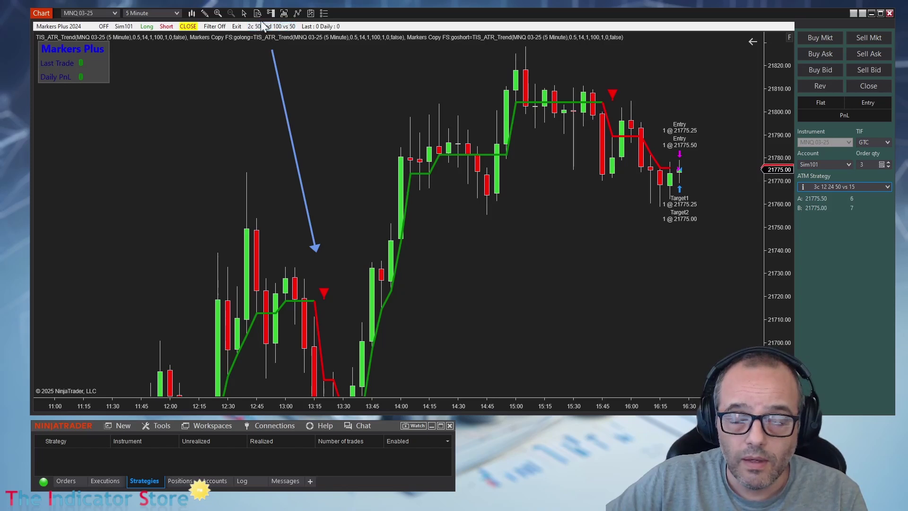
click(789, 37)
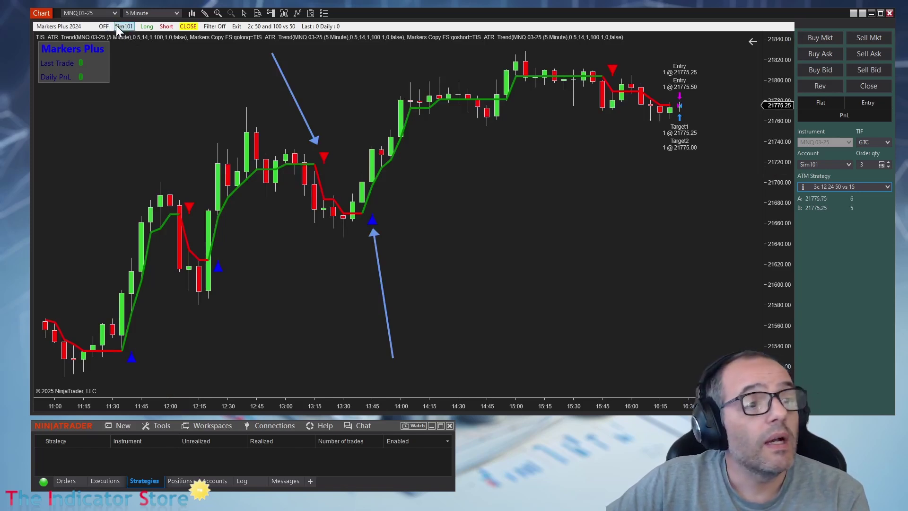
- Switch the chart's trading account to Sim102 and load that account into Markers Plus
click(849, 165)
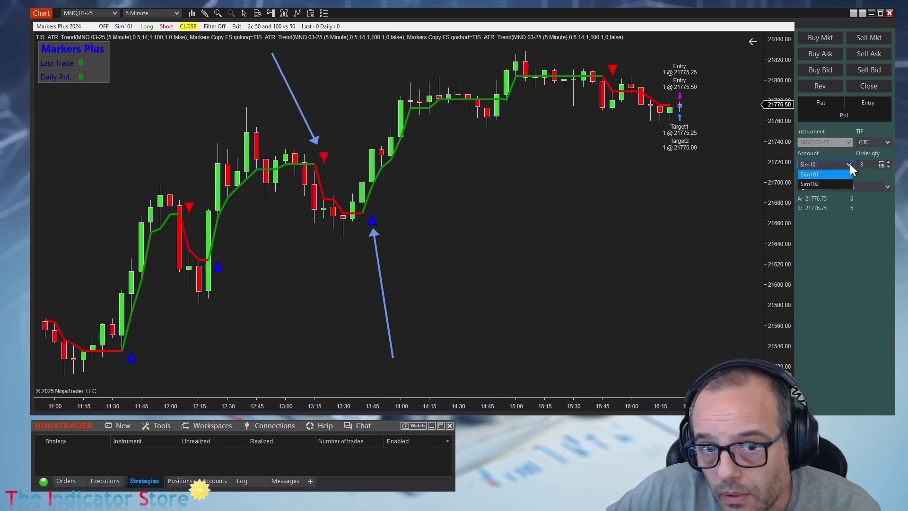
click(809, 185)
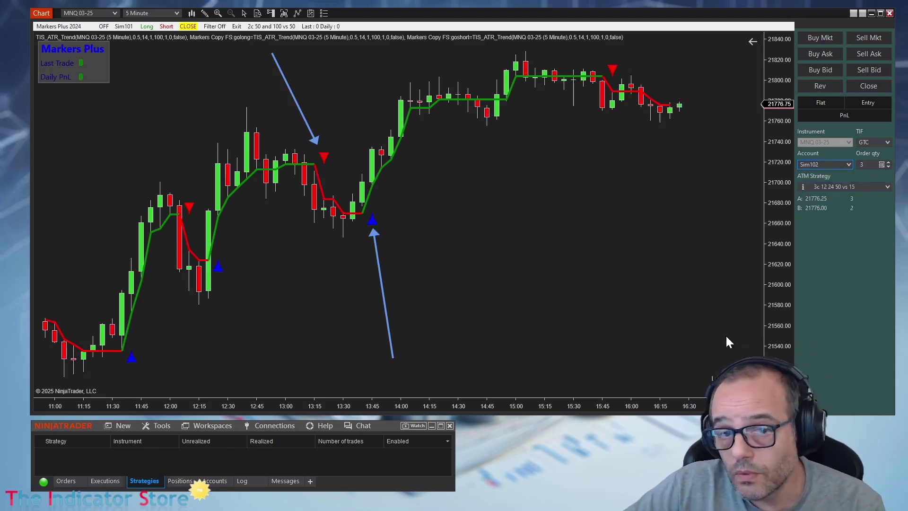
click(126, 24)
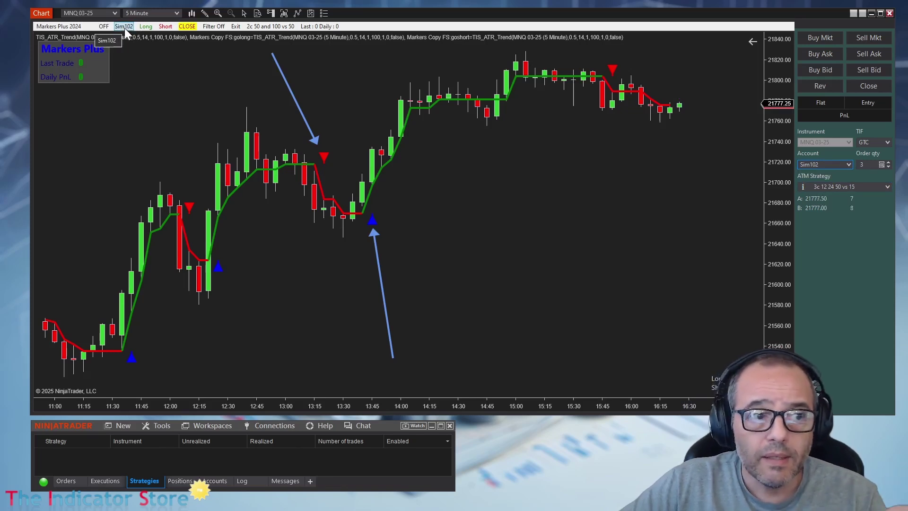
- Switch the chart's trading account to Sim101 and back to Sim102
click(840, 166)
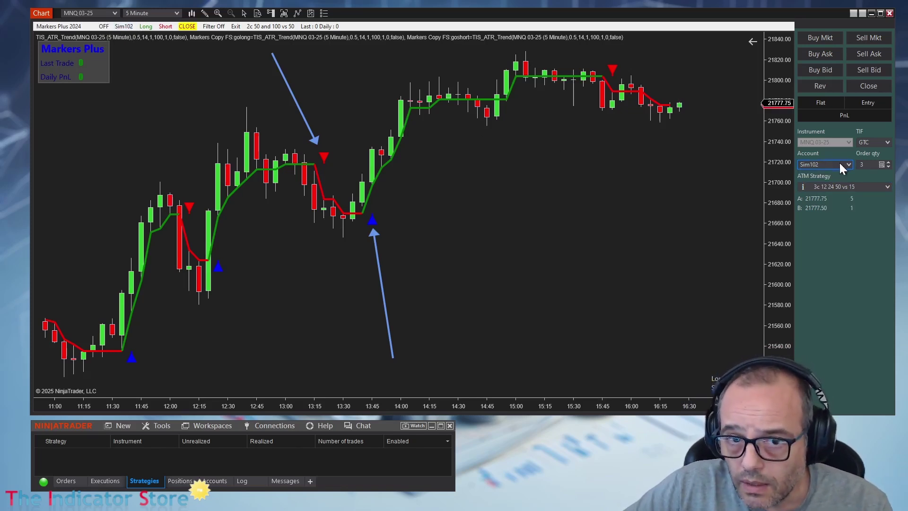
click(820, 174)
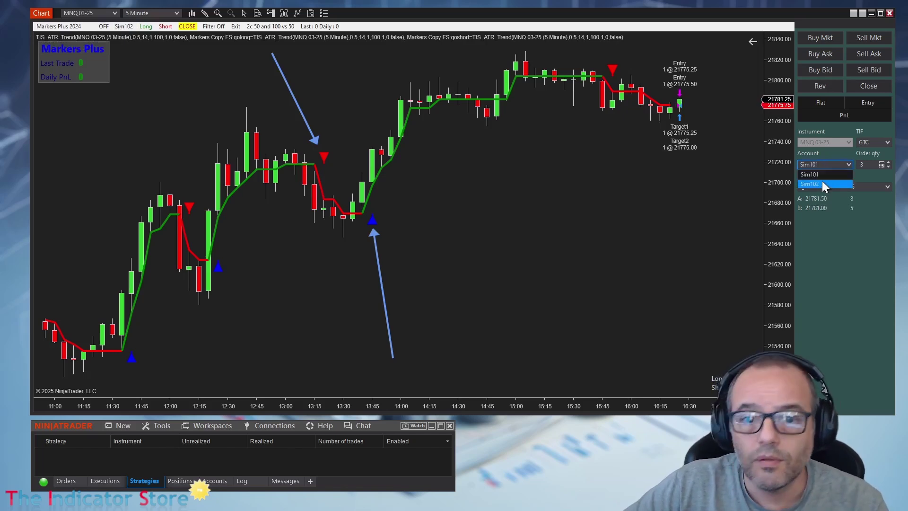
click(821, 183)
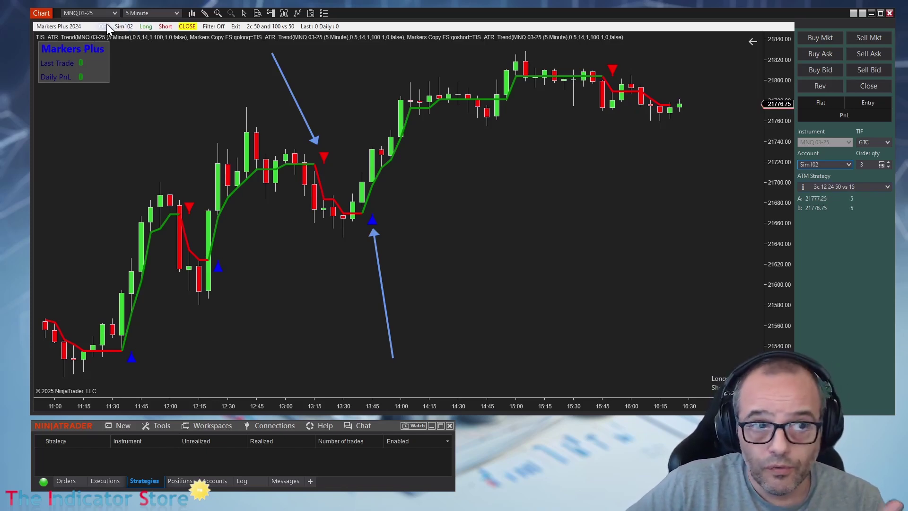
- Enable both long and short trades in Markers Plus and set its operating mode to Semiautomatic Mode
click(149, 26)
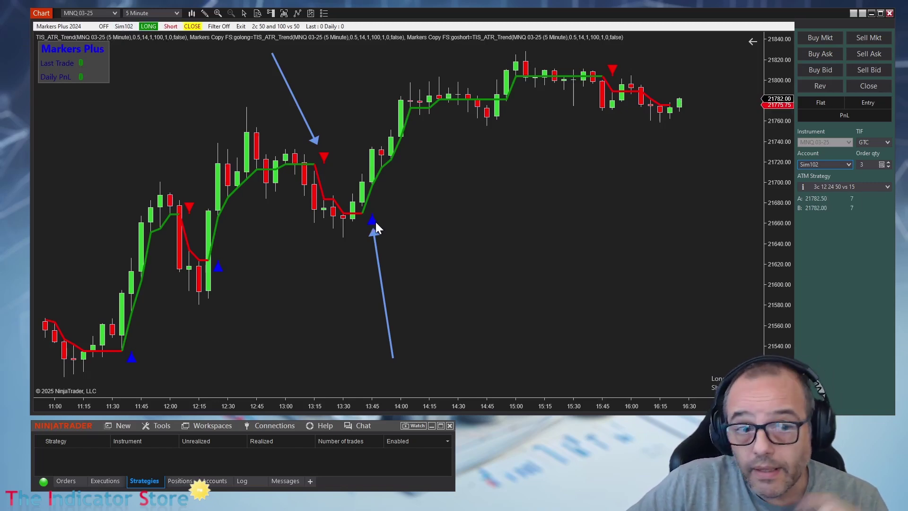
click(170, 26)
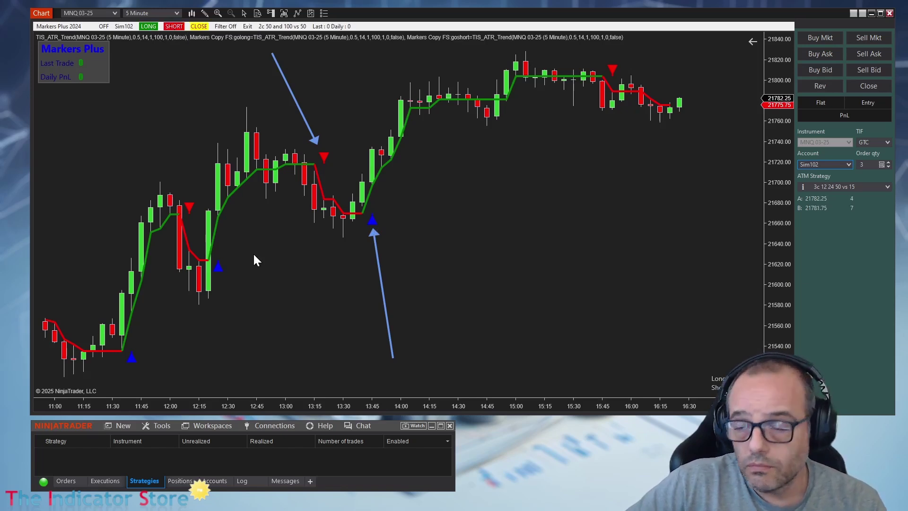
click(105, 28)
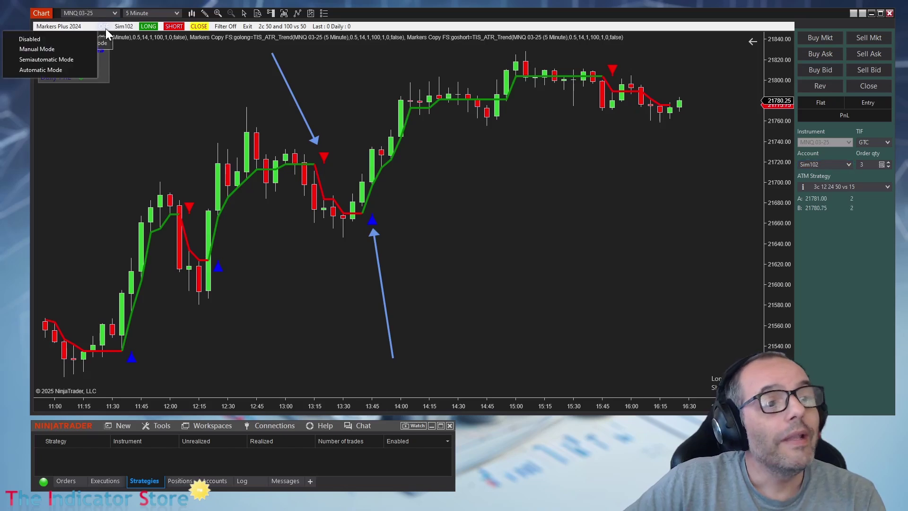
click(43, 59)
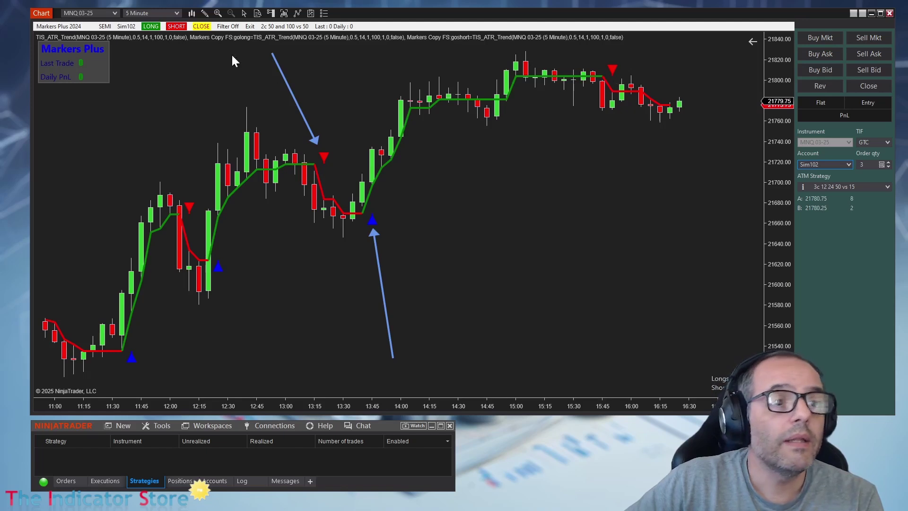
- Disable short and long trades in Markers Plus, and re-enable both directions
click(172, 27)
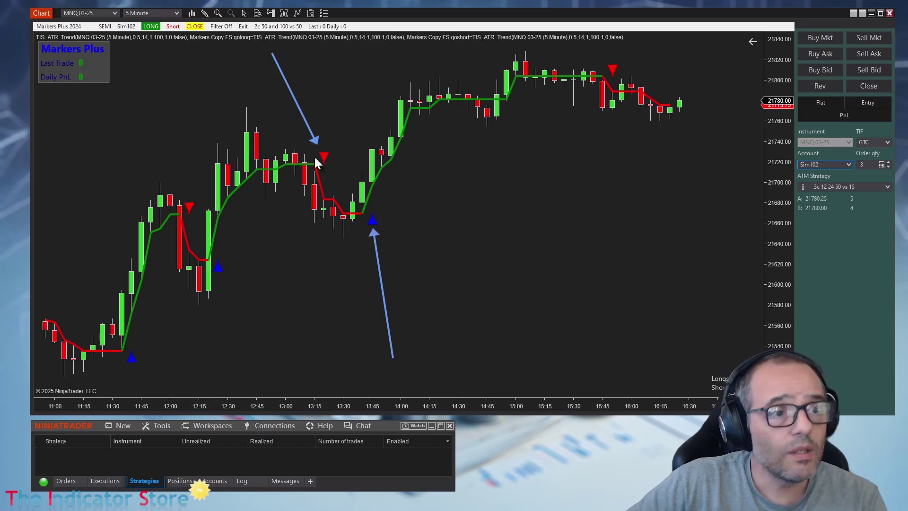
click(149, 27)
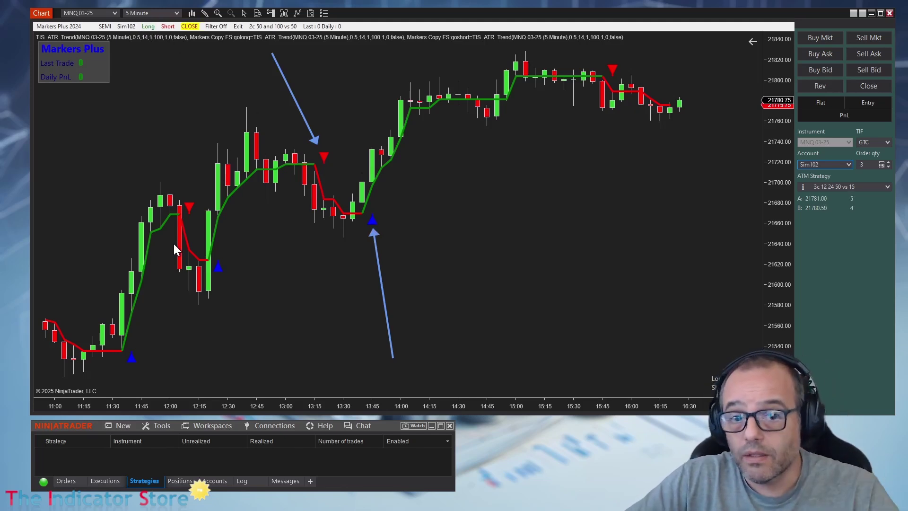
click(150, 27)
click(169, 26)
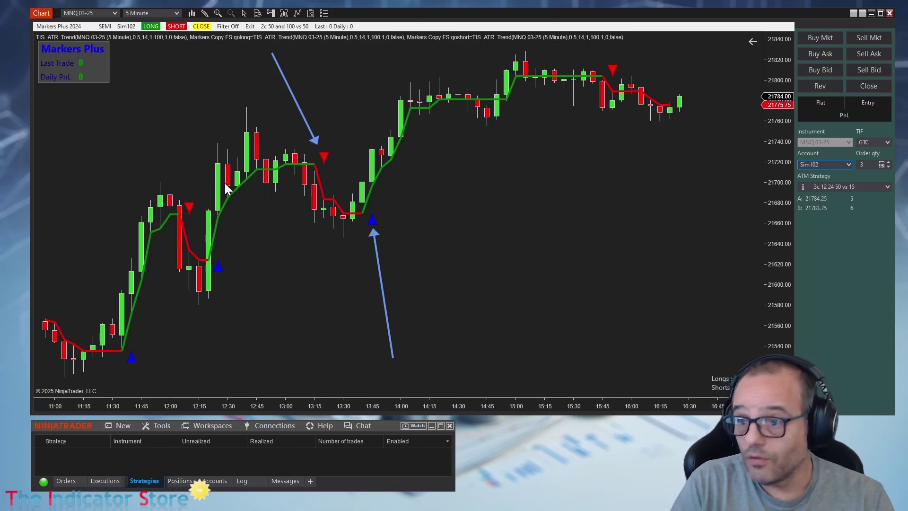
- Review the Markers Plus 2024 indicator settings for entry order types, daily profit and loss limits, options and time window
right_click(416, 160)
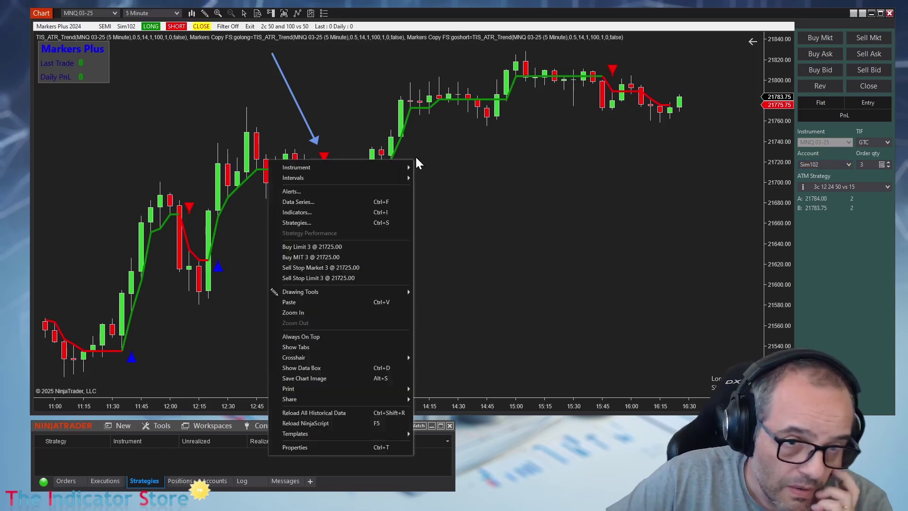
key(Escape)
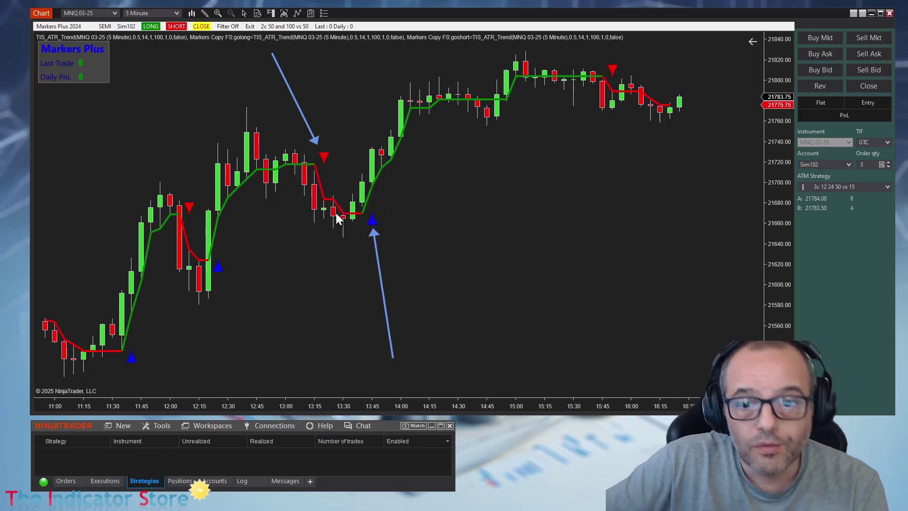
key(ctrl+i)
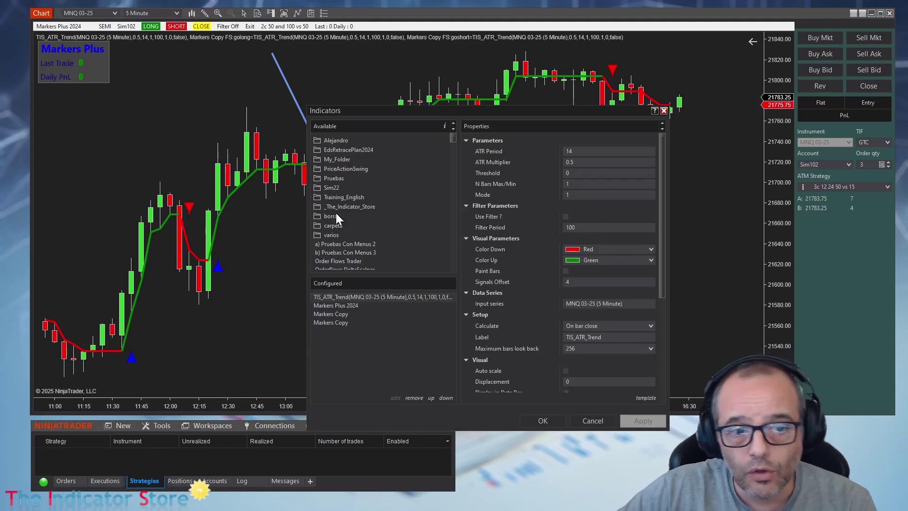
click(351, 304)
drag(665, 217, 665, 285)
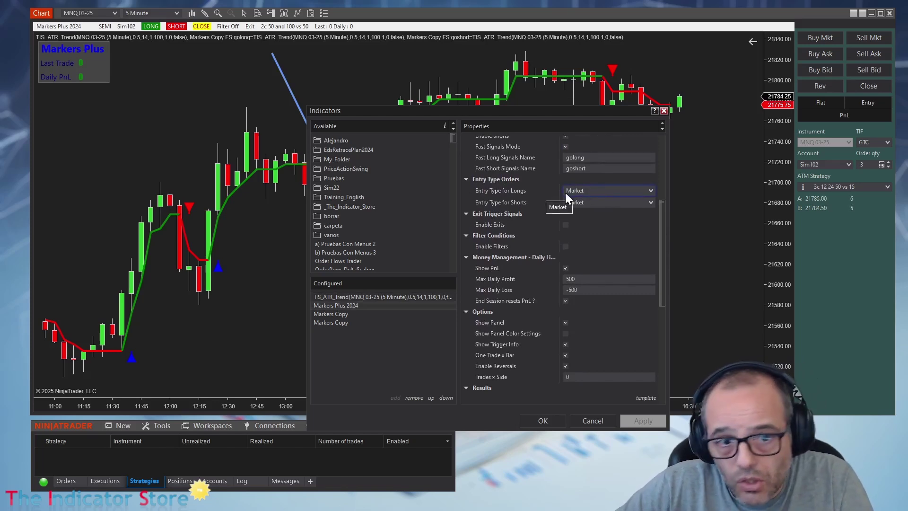
click(581, 280)
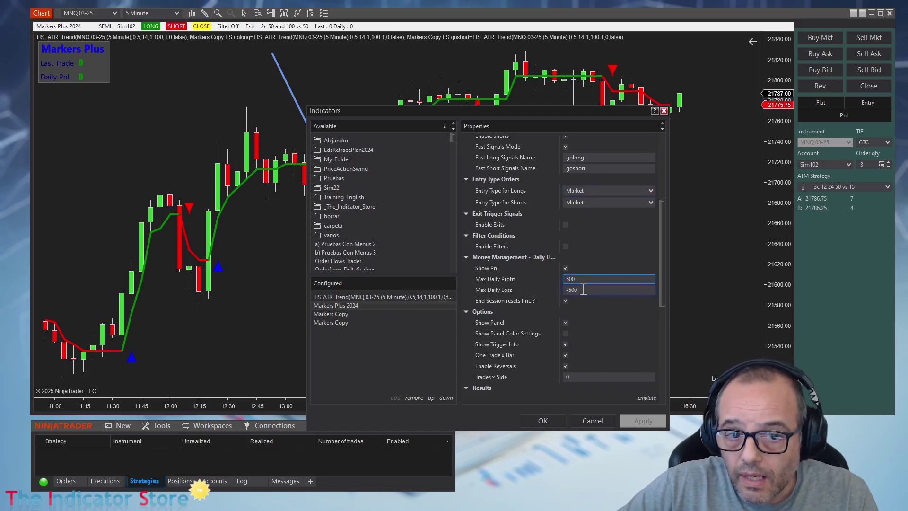
key(Tab)
scroll(665, 303, down, 1)
scroll(665, 302, down, 7)
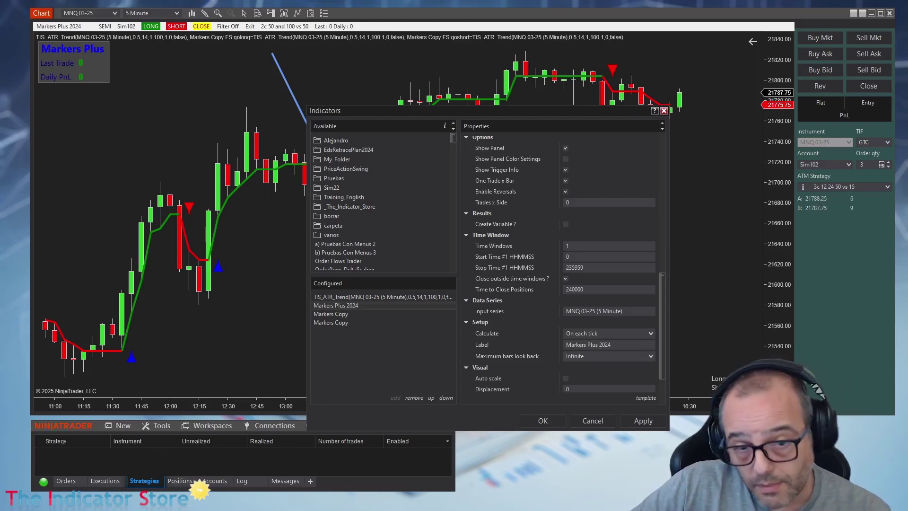
- Switch to The Indicator Store server in Discord, browse its channel list, and look through the strategies-chat channel
key(alt+Tab)
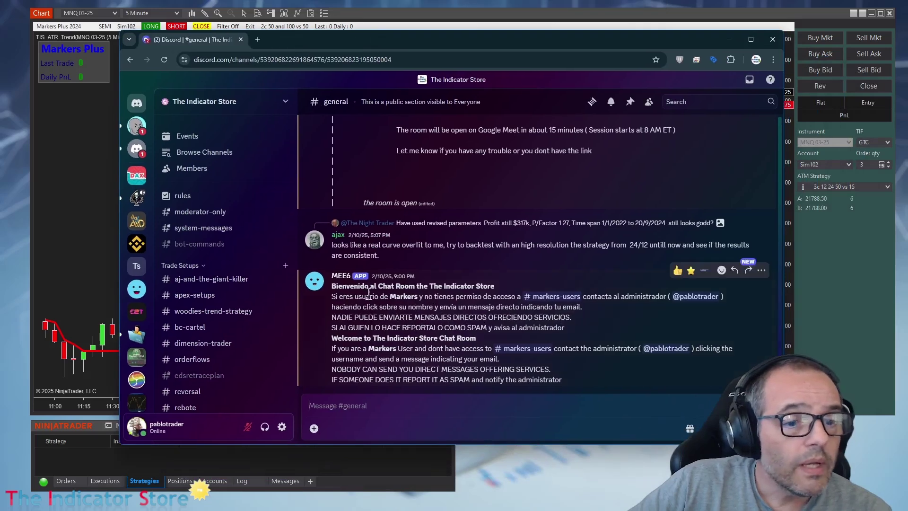
scroll(464, 323, up, 2)
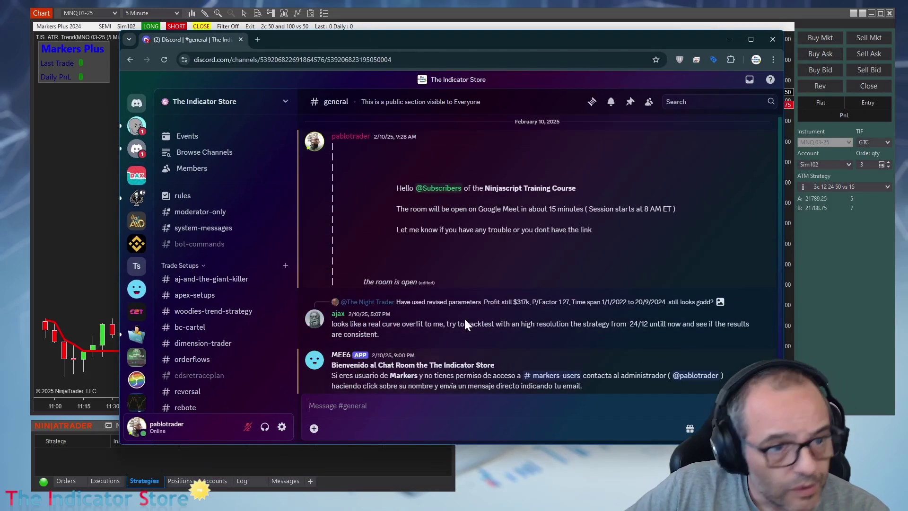
scroll(464, 323, down, 2)
scroll(225, 281, down, 2)
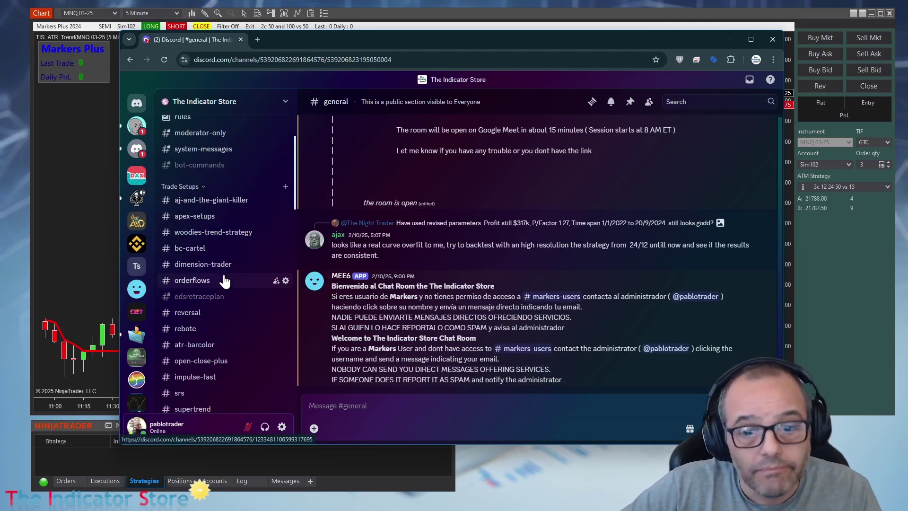
scroll(222, 289, down, 7)
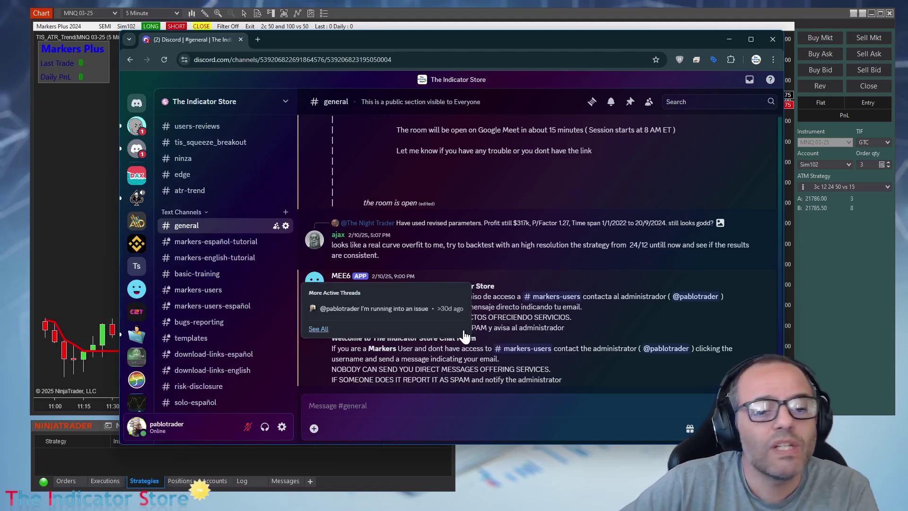
scroll(196, 291, down, 3)
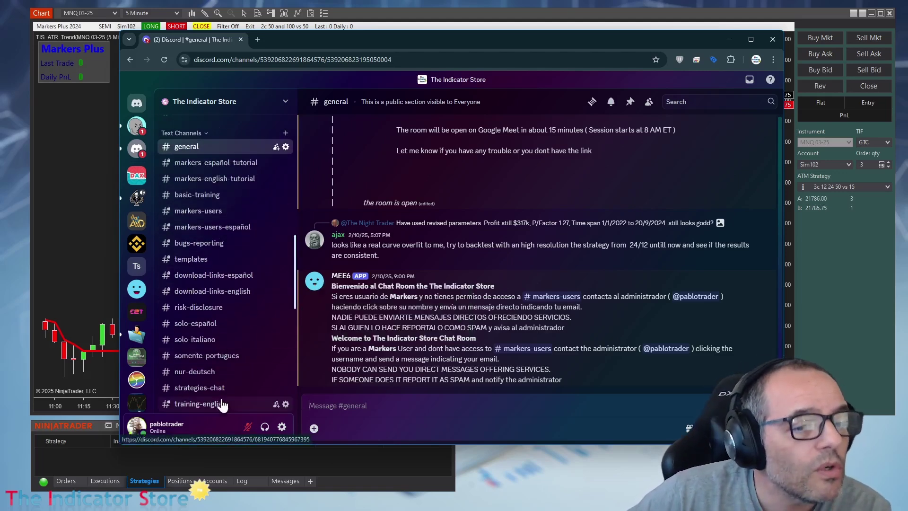
click(199, 388)
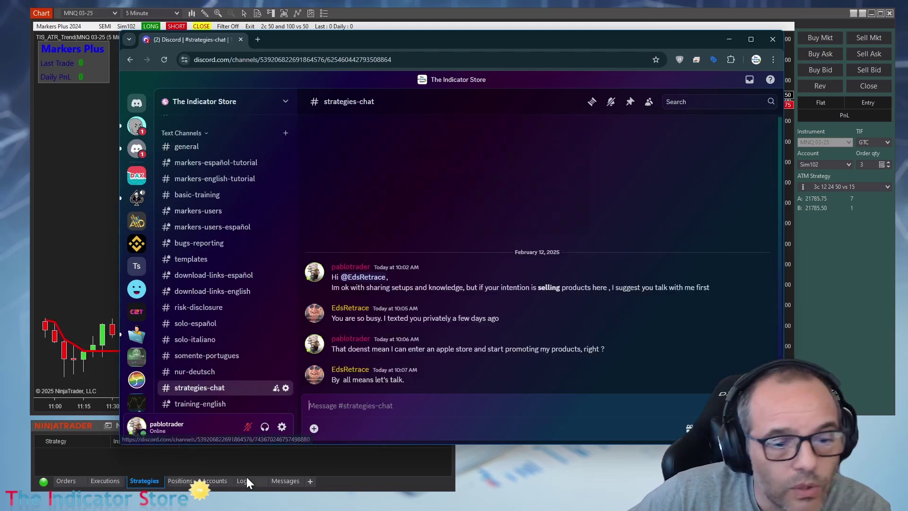
scroll(218, 388, up, 10)
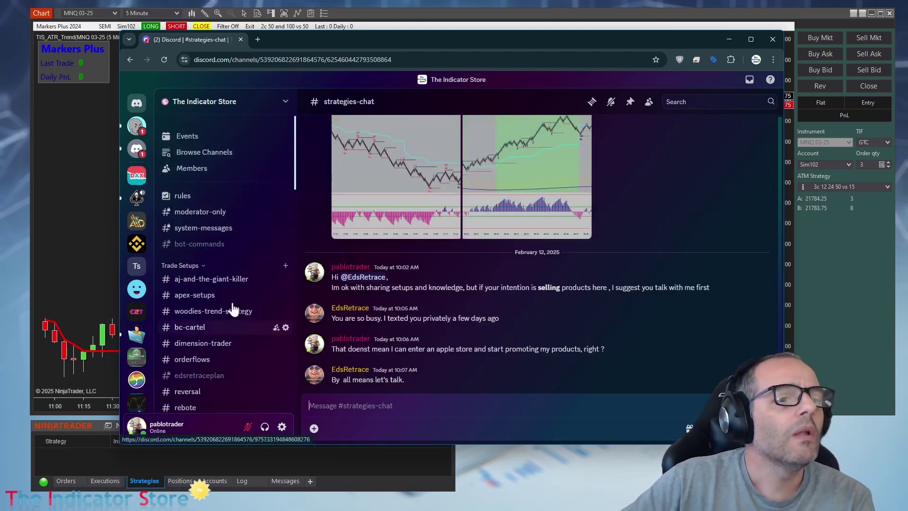